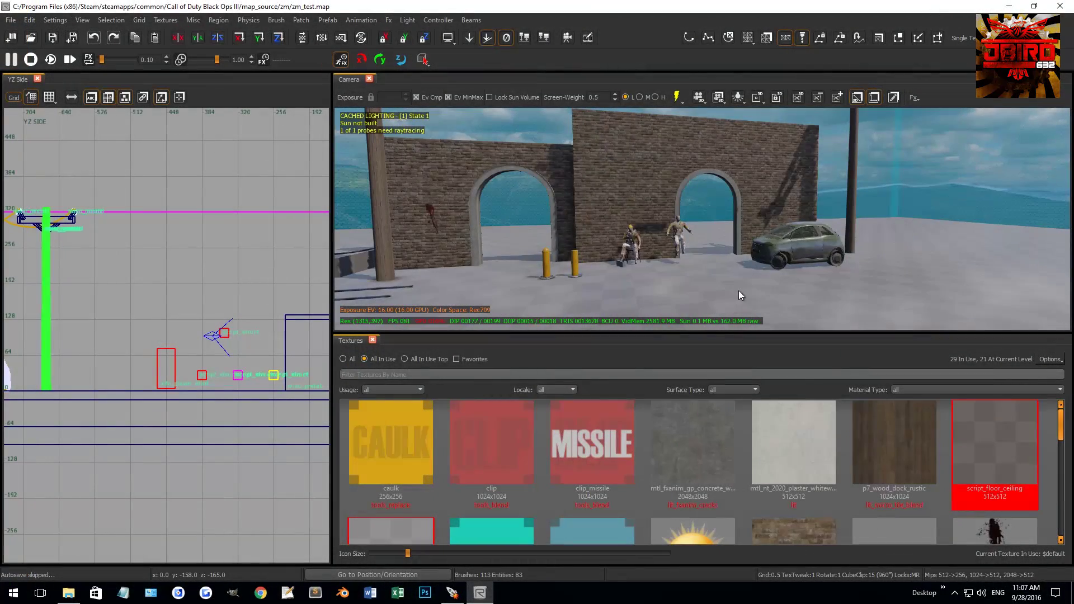
Place a Volume_decal entity from the Misc category on the open ground in front of the car.
right_click_drag(583, 254, 624, 227)
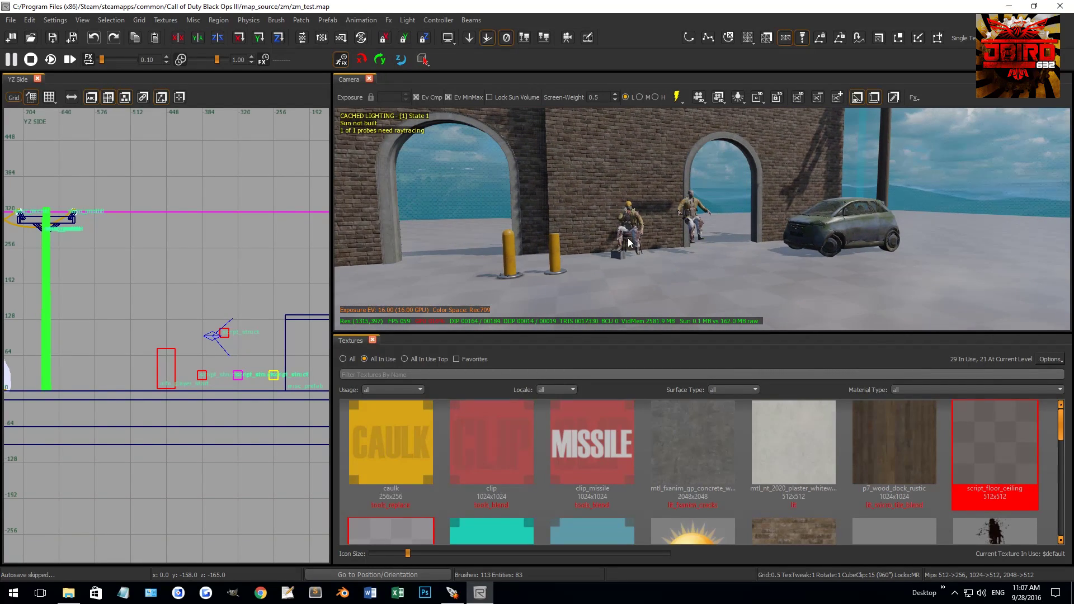
key("d")
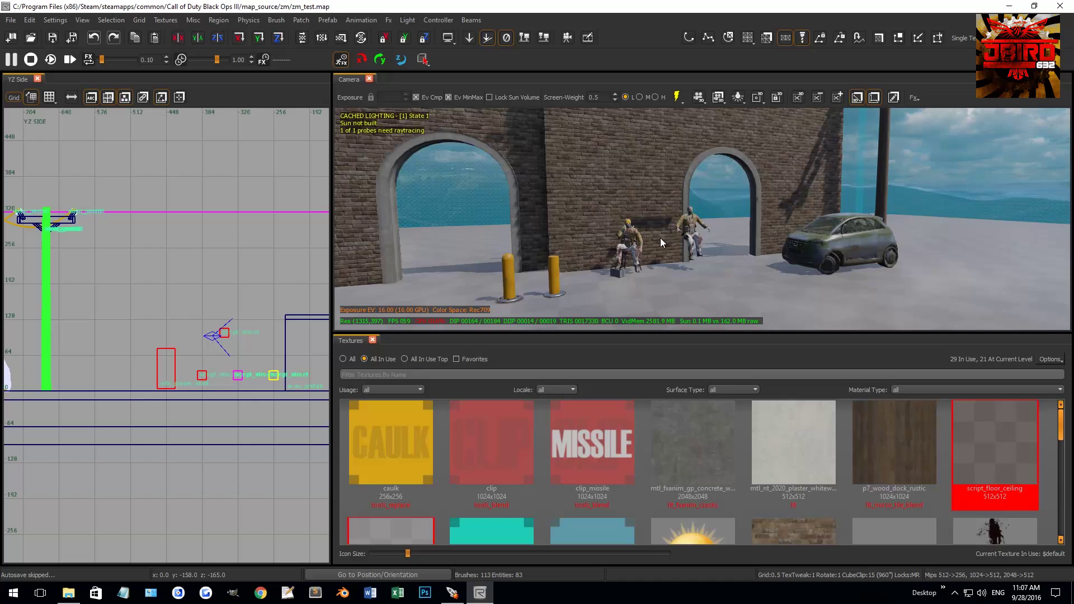
key("b")
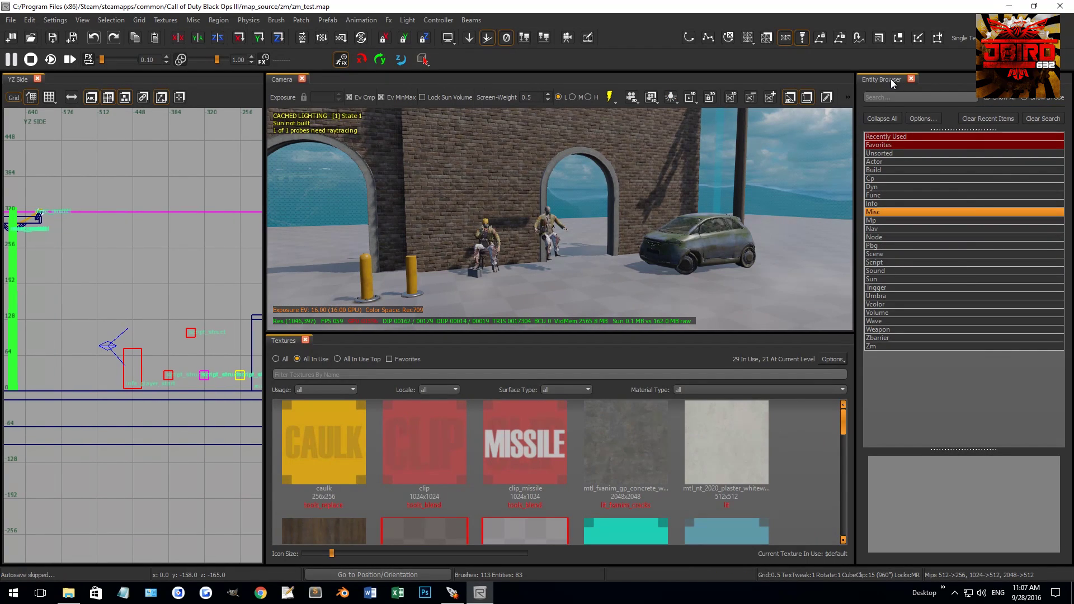
double_click(881, 212)
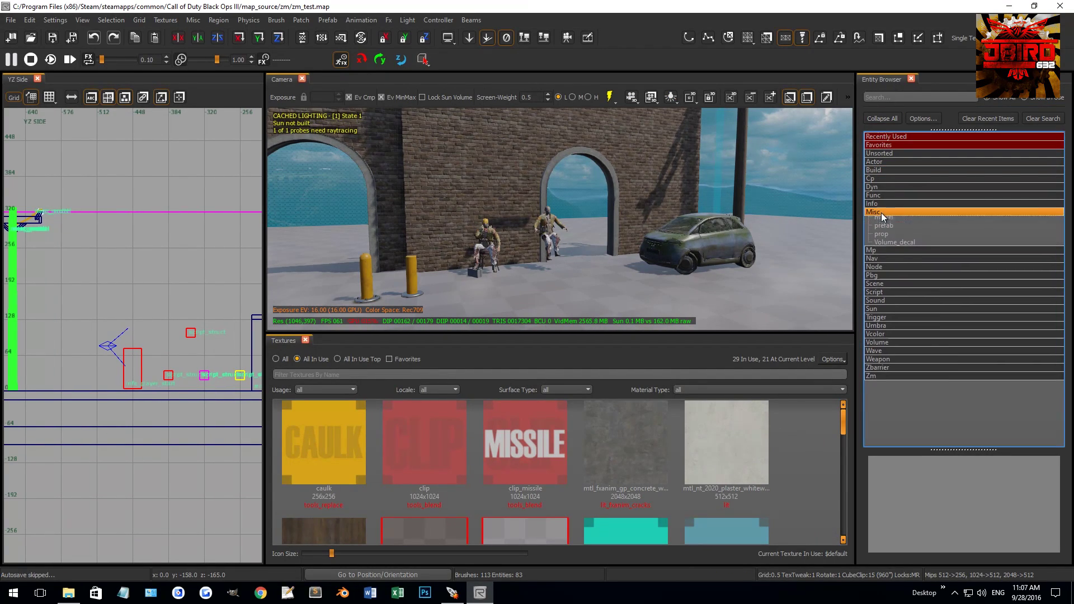
left_click(897, 245)
right_click_drag(740, 253, 730, 263)
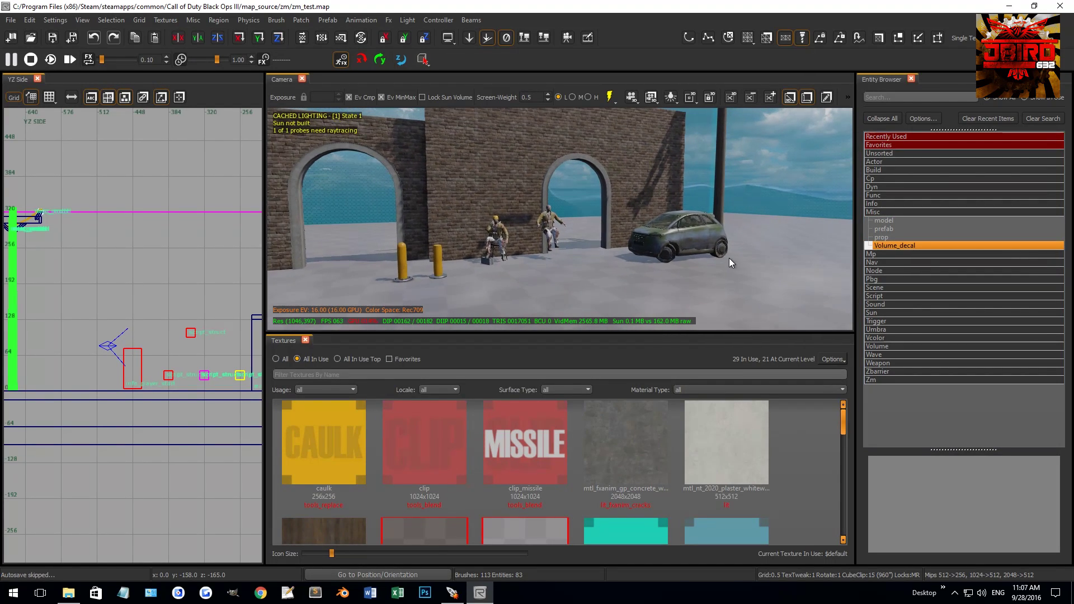
left_click_drag(895, 246, 601, 288)
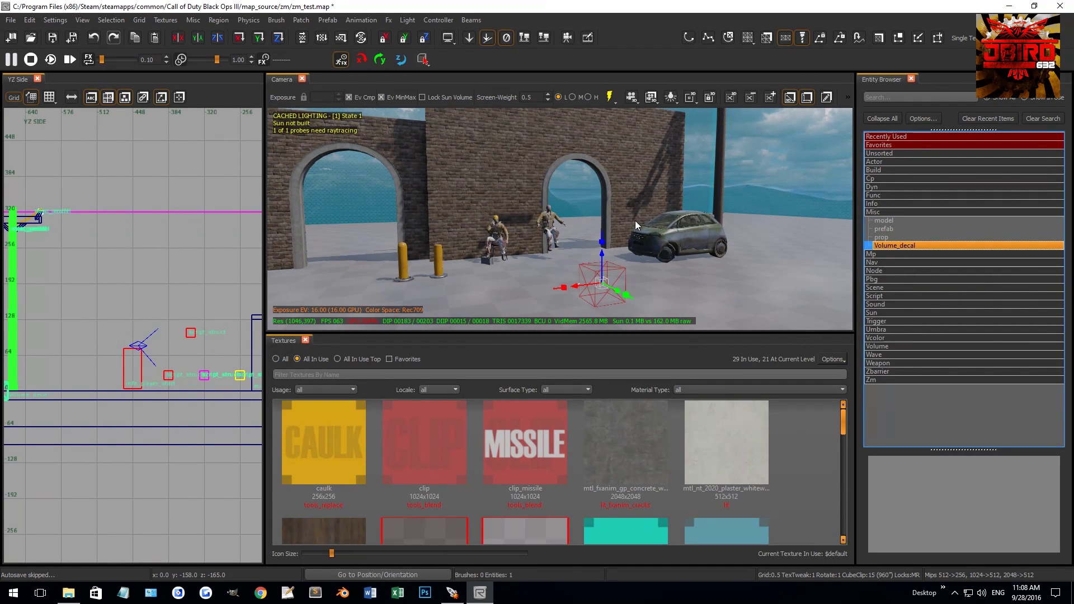
Examine the flat mesh that carries the blood decal on the brick wall, for comparison with the volume decal.
mouse_move(675, 246)
right_mouse_down()
mouse_move(623, 247)
mouse_move(603, 206)
right_mouse_up()
key("Escape")
left_click(665, 251, "shift")
key("Escape")
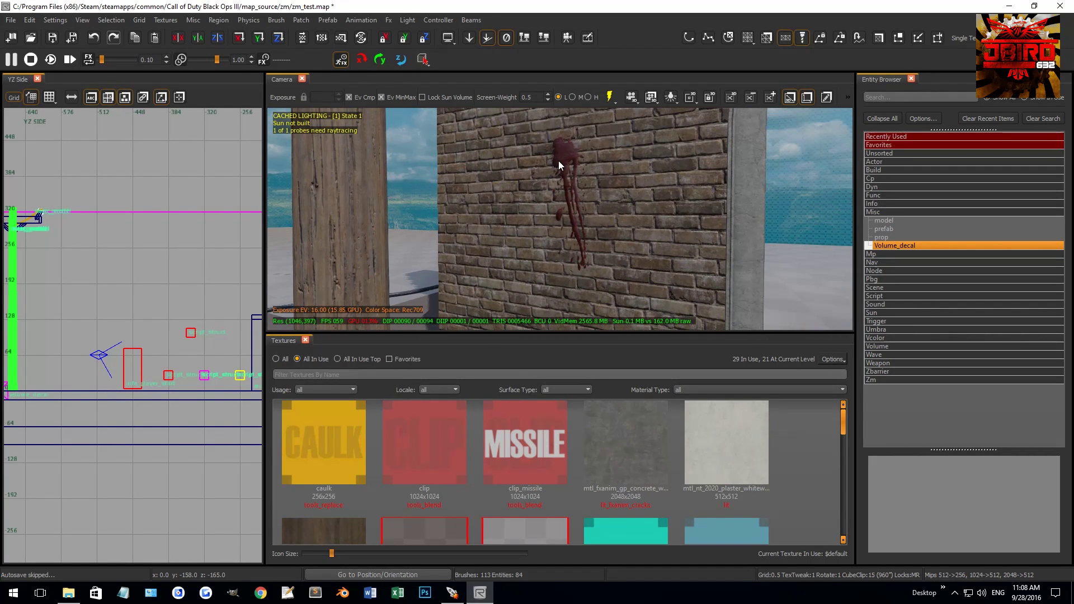
left_click(559, 160, "shift")
left_click(564, 161, "shift")
left_click(649, 172, "shift")
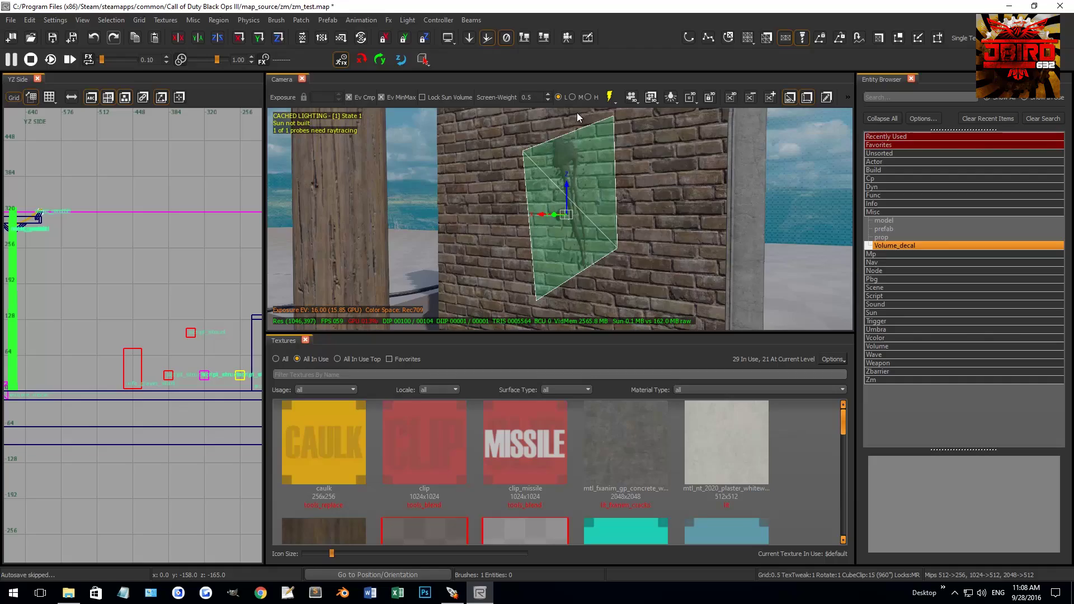
right_click_drag(596, 199, 627, 201)
right_click_drag(554, 201, 660, 181)
key("Escape")
Select the volume decal and move it in the top view onto the car's front, to about X -447, Y -731.
key("ctrl+Tab")
key("ctrl+Tab")
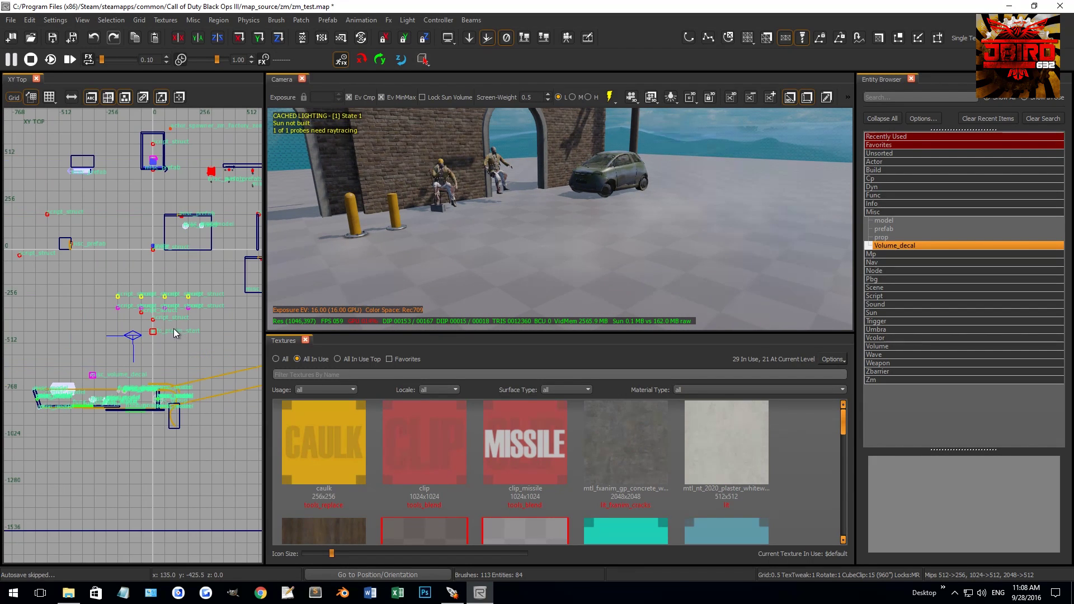
mouse_move(174, 332)
right_mouse_down()
mouse_move(156, 341)
mouse_move(186, 323)
right_mouse_up()
scroll(116, 367, "up", 9)
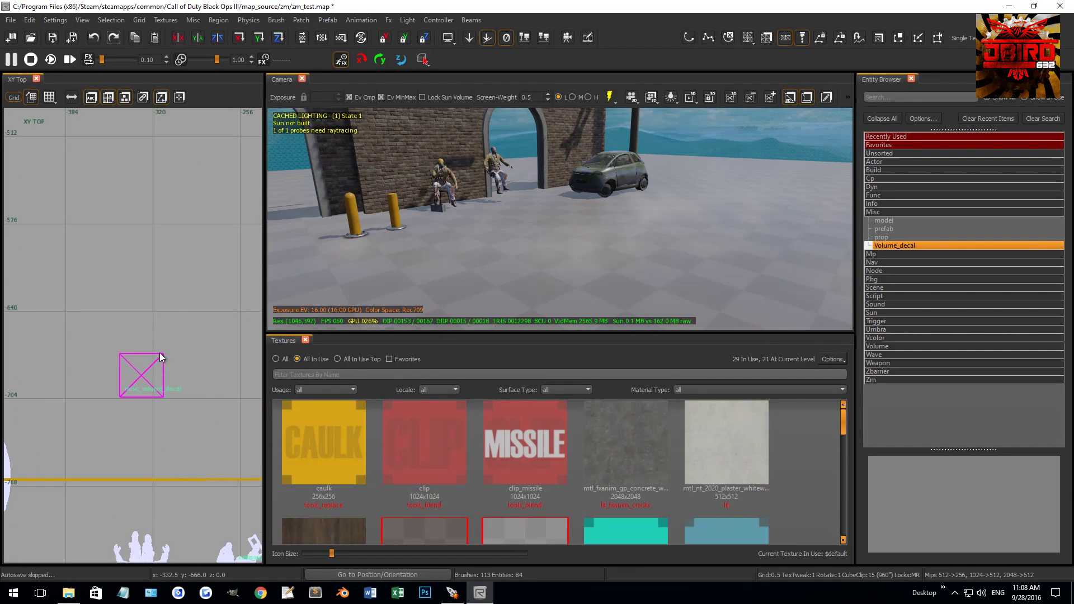
left_click(531, 217, "shift")
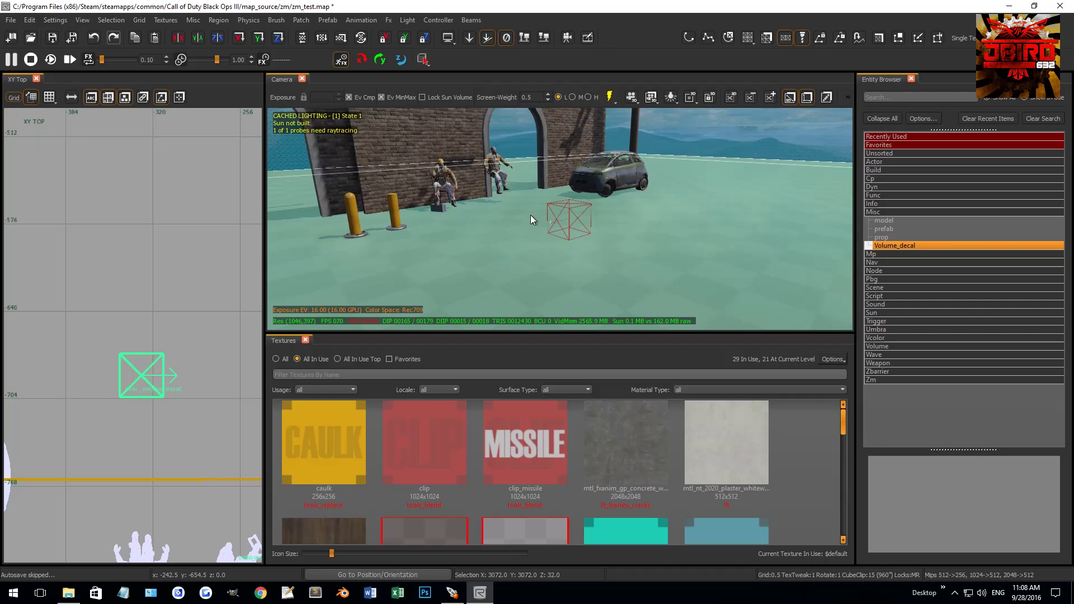
left_click(680, 245, "shift")
scroll(643, 244, "up", 5)
right_click_drag(643, 244, 552, 251)
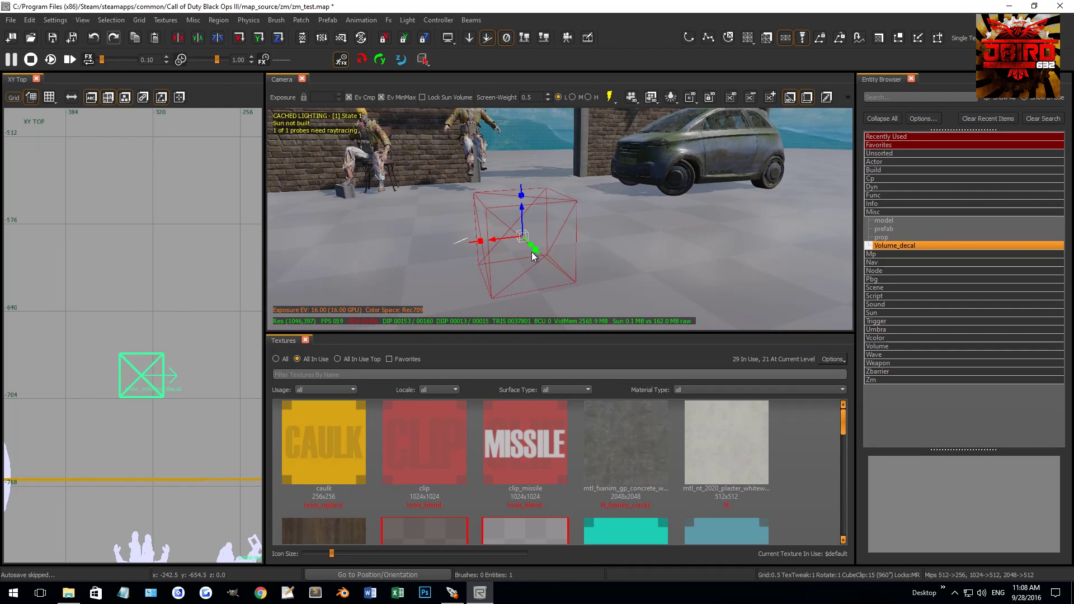
right_click_drag(529, 252, 300, 133)
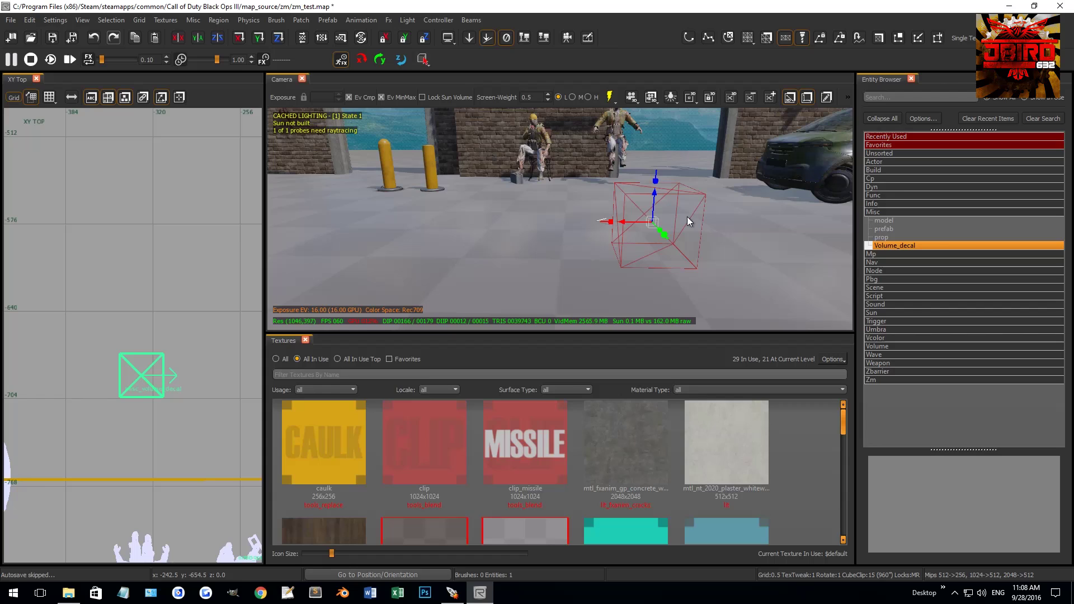
scroll(159, 310, "down", 3)
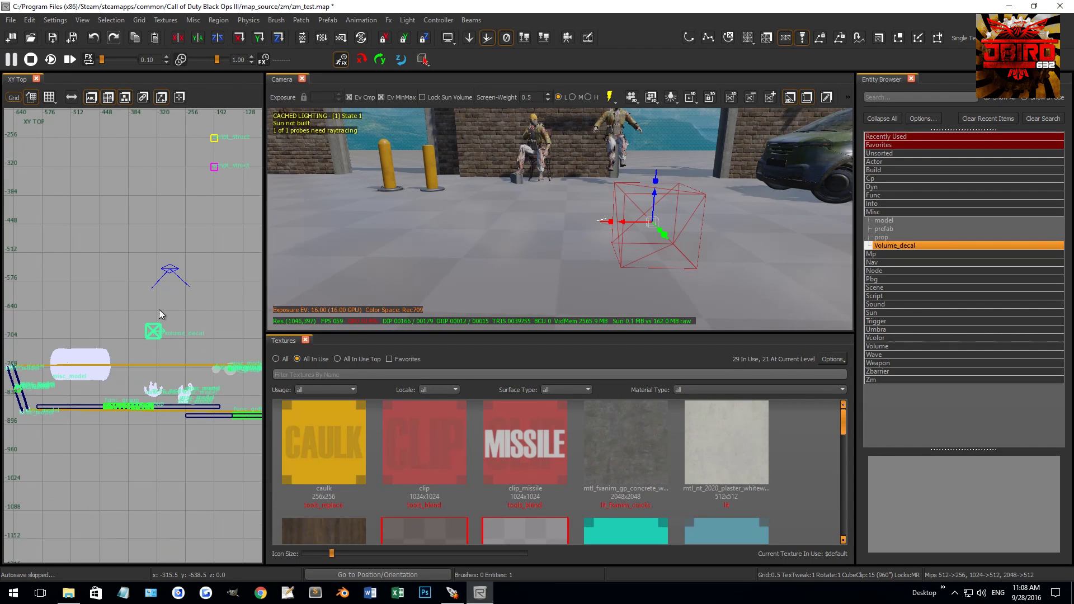
right_click_drag(156, 324, 151, 325)
left_click_drag(143, 328, 100, 356)
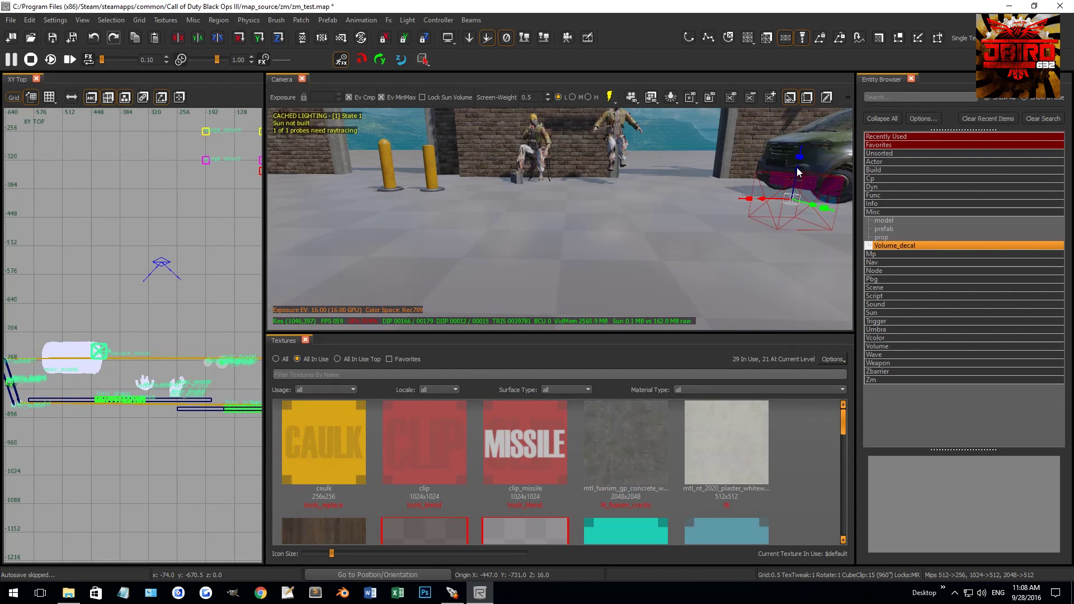
Raise the volume decal to about Z 39 so that it covers the car's front bumper.
left_click_drag(776, 183, 738, 162)
right_click_drag(739, 162, 587, 220)
left_click_drag(587, 220, 610, 210)
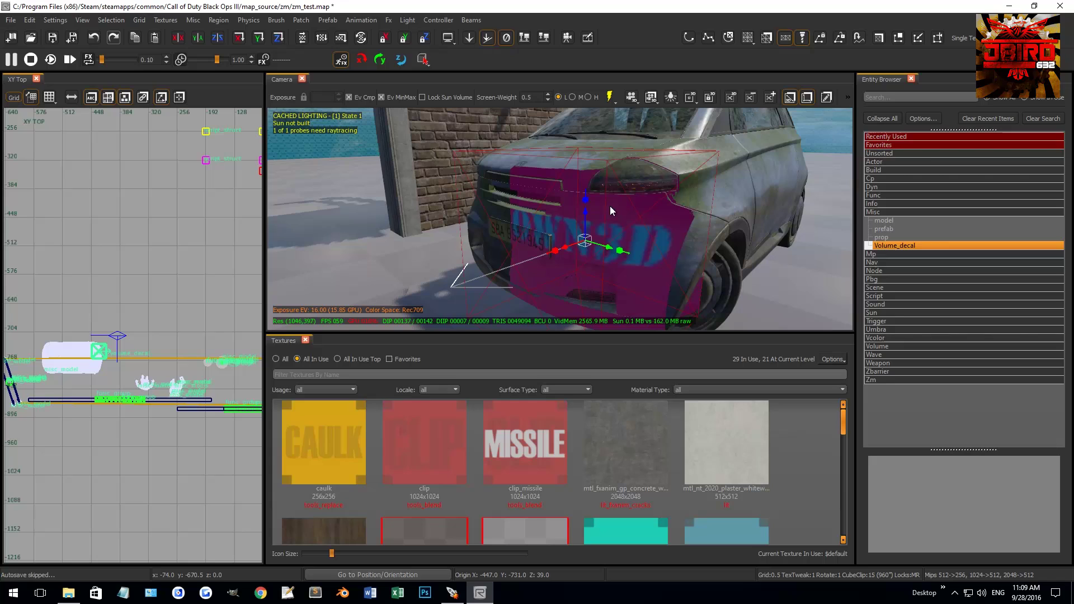
Try dragging and resizing the volume decal at the car's front, undoing each change.
scroll(173, 323, "down", 4)
scroll(143, 335, "up", 4)
scroll(146, 331, "up", 4)
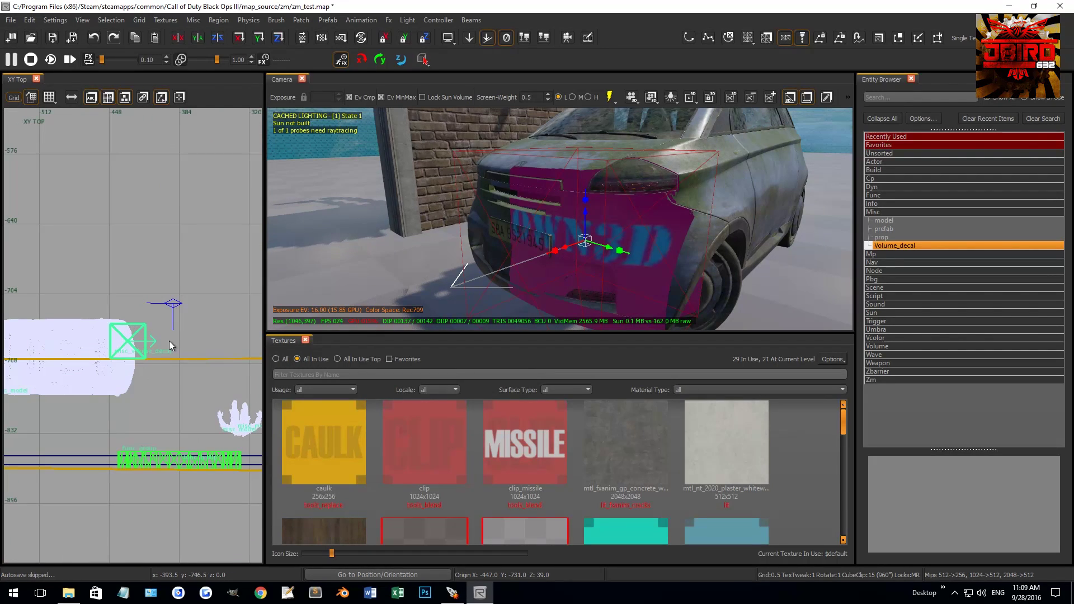
left_click_drag(172, 340, 207, 341)
key("ctrl+z")
left_click_drag(112, 320, 51, 350)
key("ctrl+z")
left_click_drag(121, 366, 116, 458)
key("ctrl+z")
right_click_drag(518, 212, 541, 215)
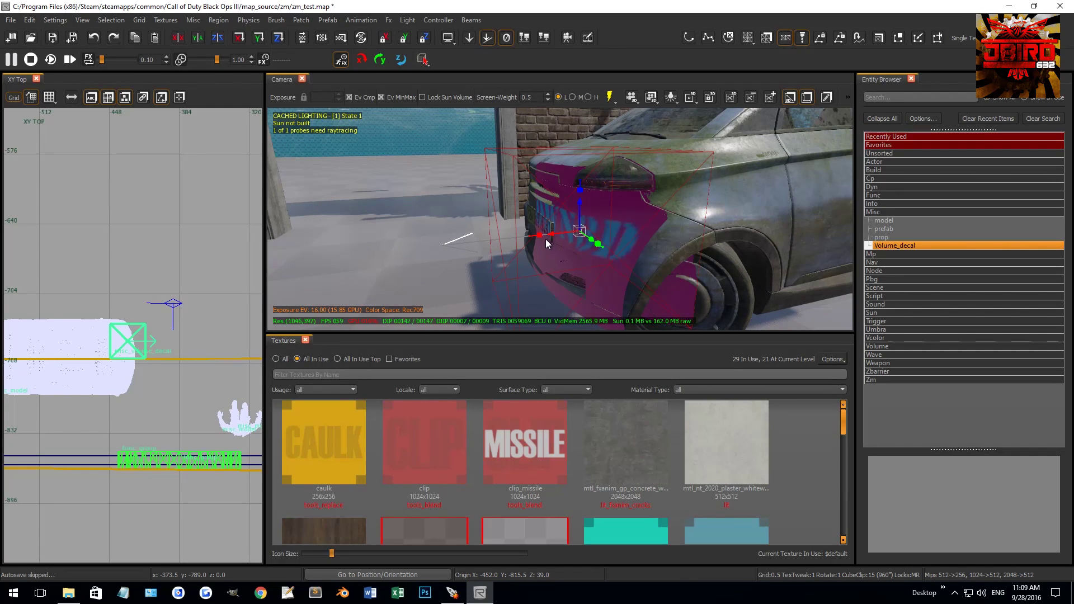
left_click_drag(538, 234, 535, 236)
key("ctrl+z")
Enlarge the volume decal and move it over the car's front wheel, to about X -468, Y -696, Z 55.
left_click_drag(599, 245, 596, 228)
left_click_drag(579, 190, 582, 182)
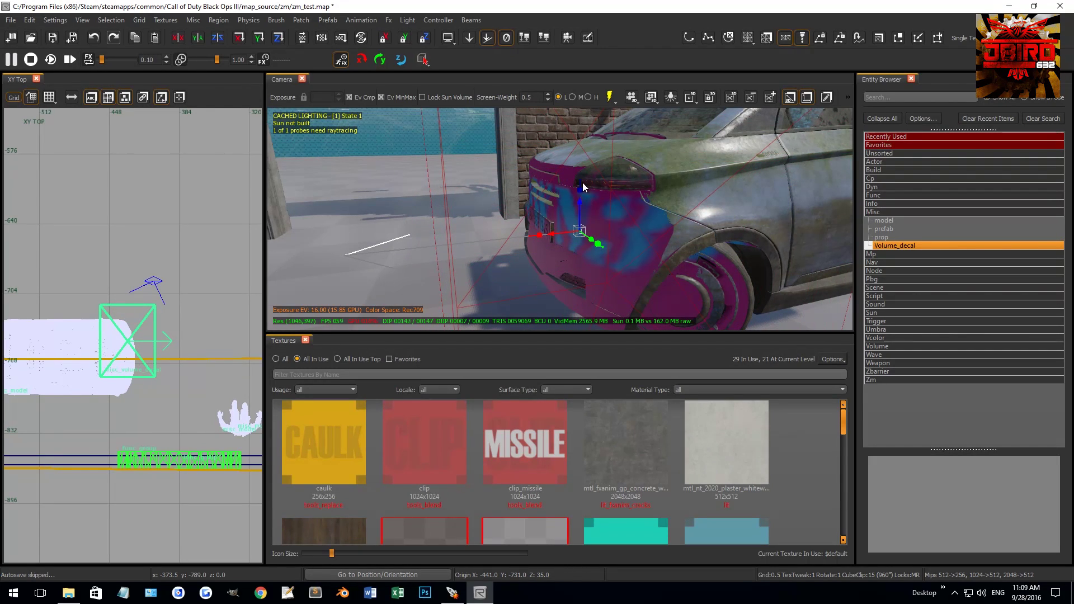
right_click_drag(582, 182, 531, 212)
left_click_drag(532, 212, 649, 223)
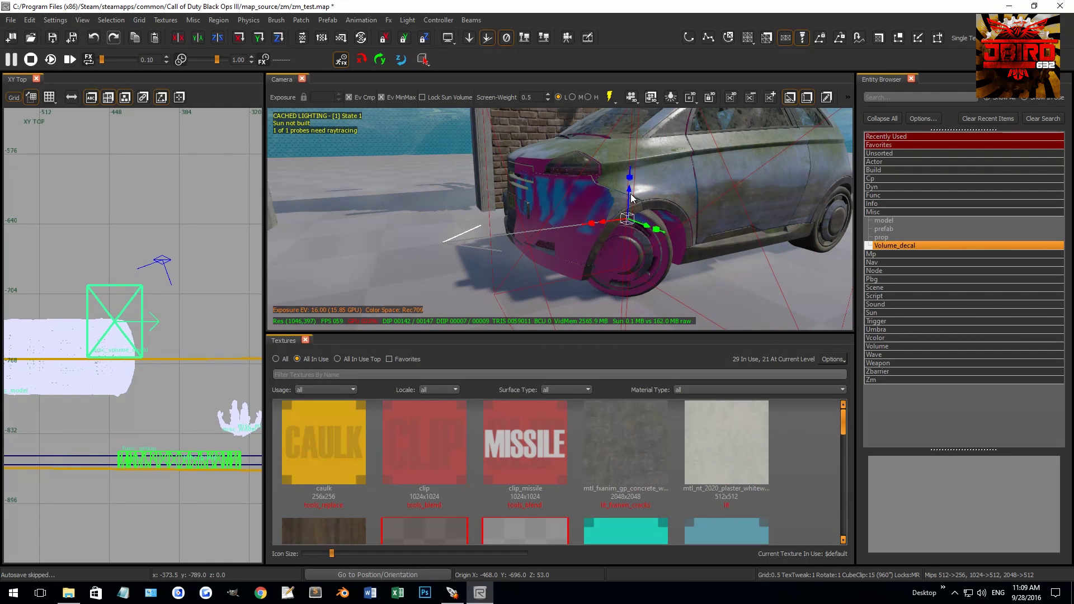
mouse_move(635, 185)
left_mouse_down()
mouse_move(650, 50)
mouse_move(640, 175)
left_mouse_up()
right_click_drag(640, 176, 677, 205)
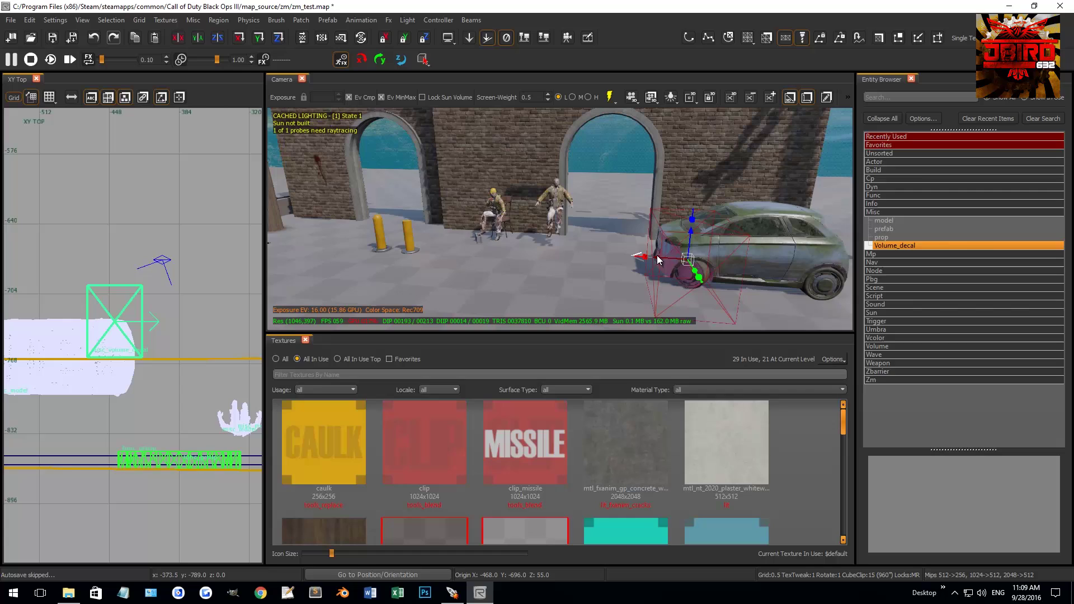
Move the volume decal from the car to the shorter yellow bollard, at about X -217.5, Y -743.5, Z 37.
left_click_drag(660, 257, 350, 240)
right_click_drag(508, 239, 474, 259)
left_click_drag(517, 230, 650, 246)
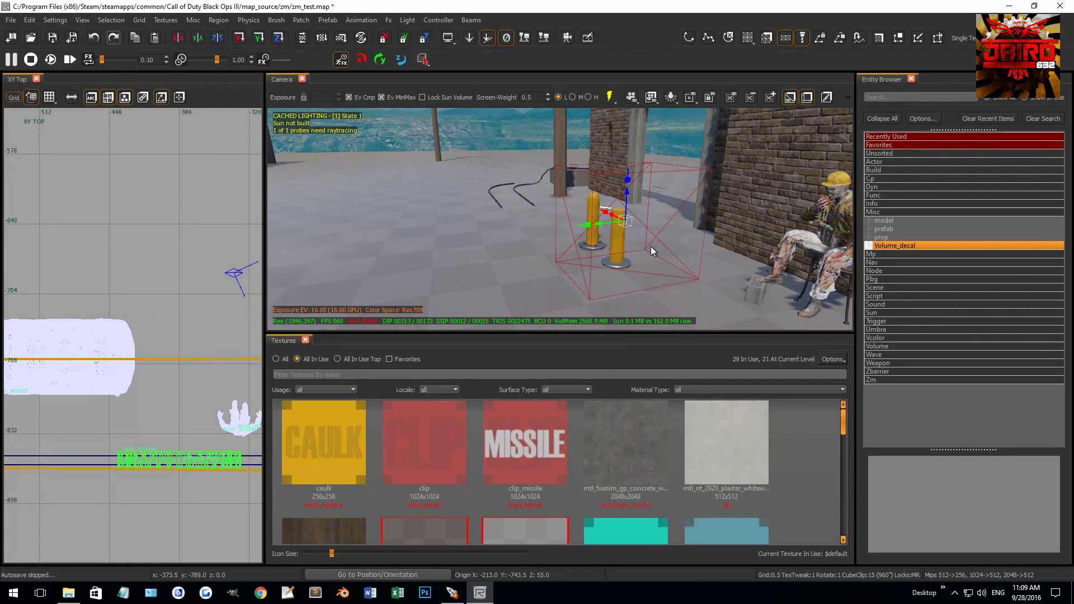
right_click_drag(650, 246, 642, 242)
left_click_drag(571, 177, 554, 271)
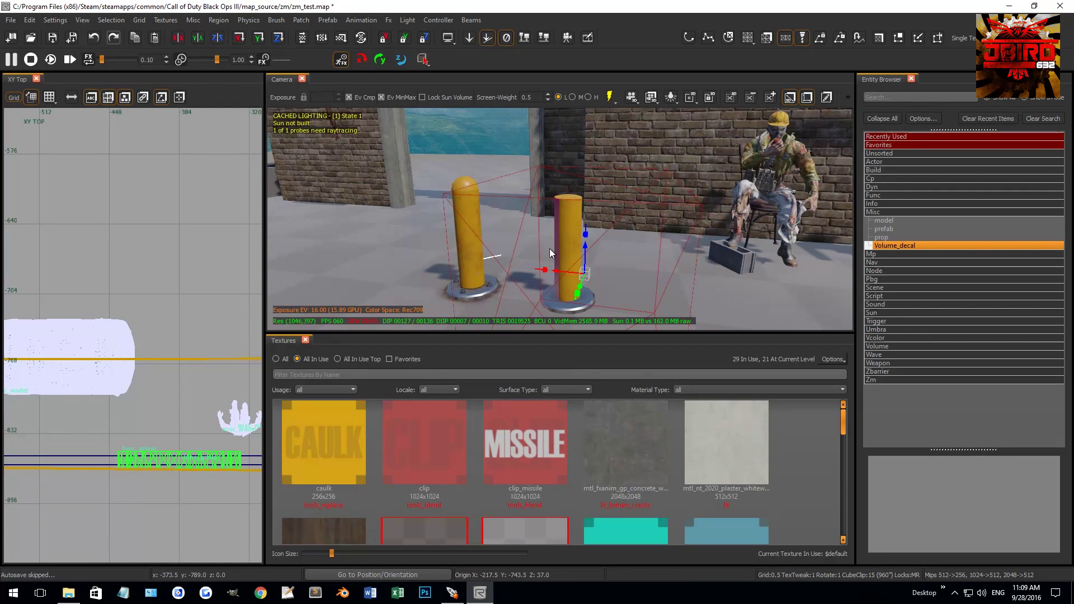
Inspect the decal on the bollards and reposition it in the top view to about X -211.5, Y -739.
right_click_drag(316, 125, 303, 111)
right_click_drag(512, 230, 516, 243)
right_click_drag(682, 302, 653, 230)
mouse_move(591, 205)
right_mouse_down()
mouse_move(628, 214)
mouse_move(586, 202)
right_mouse_up()
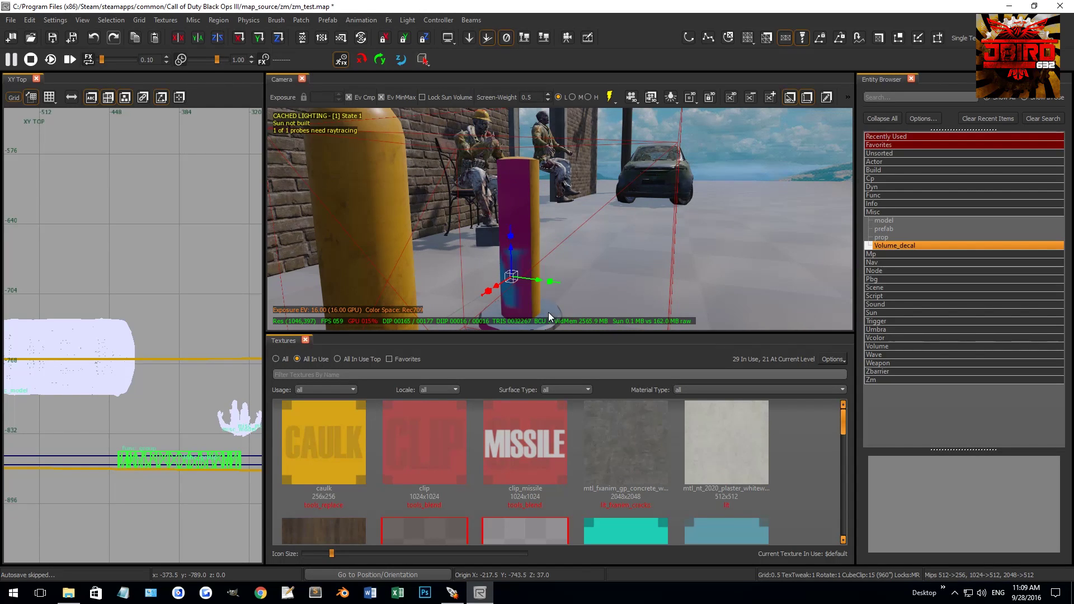
right_click_drag(548, 312, 486, 309)
right_click_drag(584, 261, 621, 250)
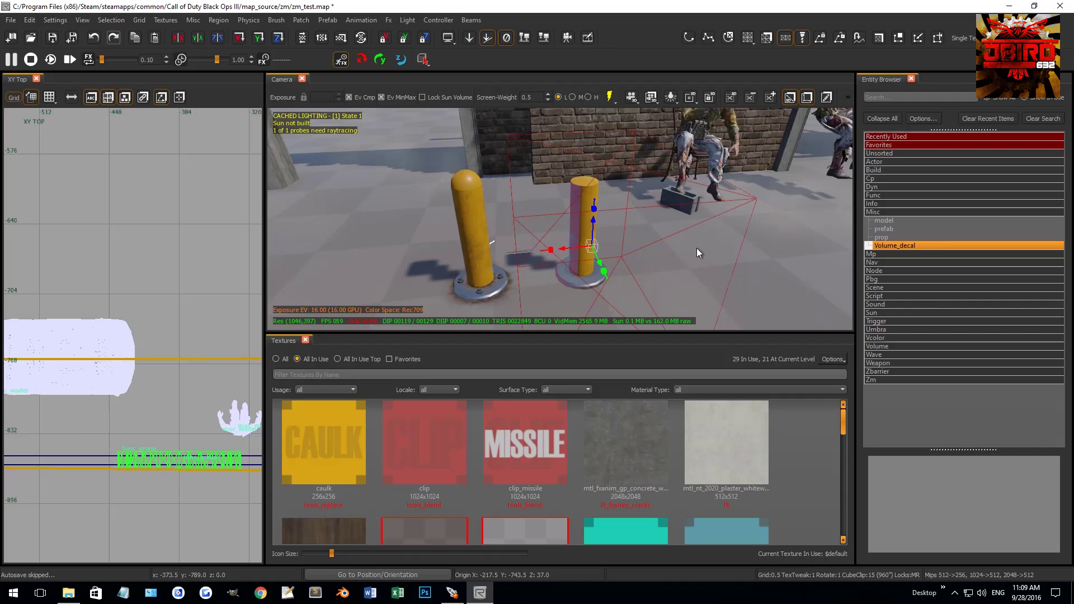
scroll(119, 355, "down", 9)
key("ctrl+Tab")
key("ctrl+Tab")
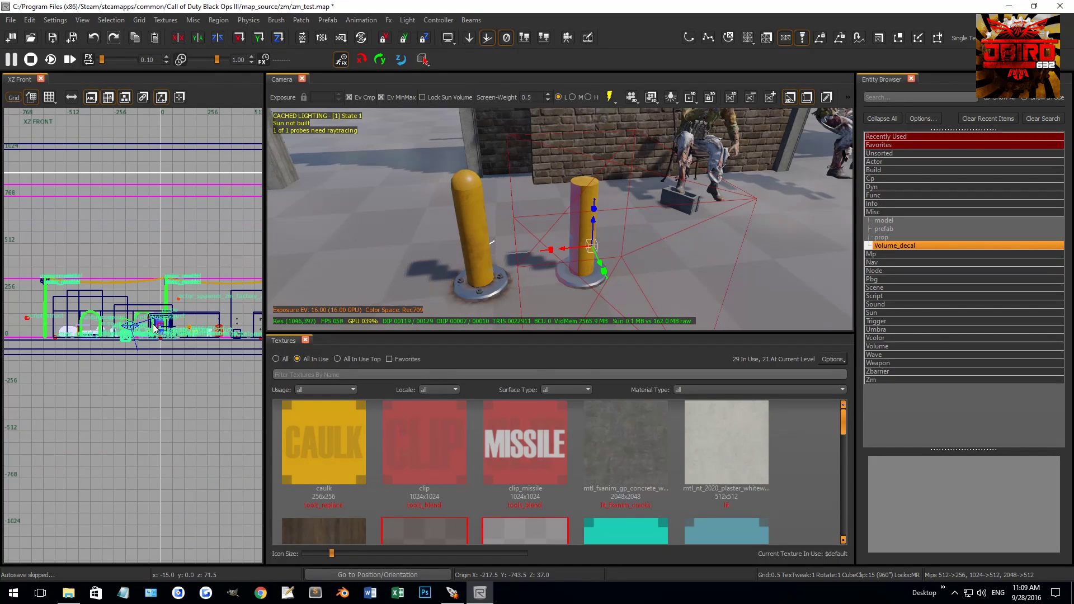
scroll(168, 352, "up", 5)
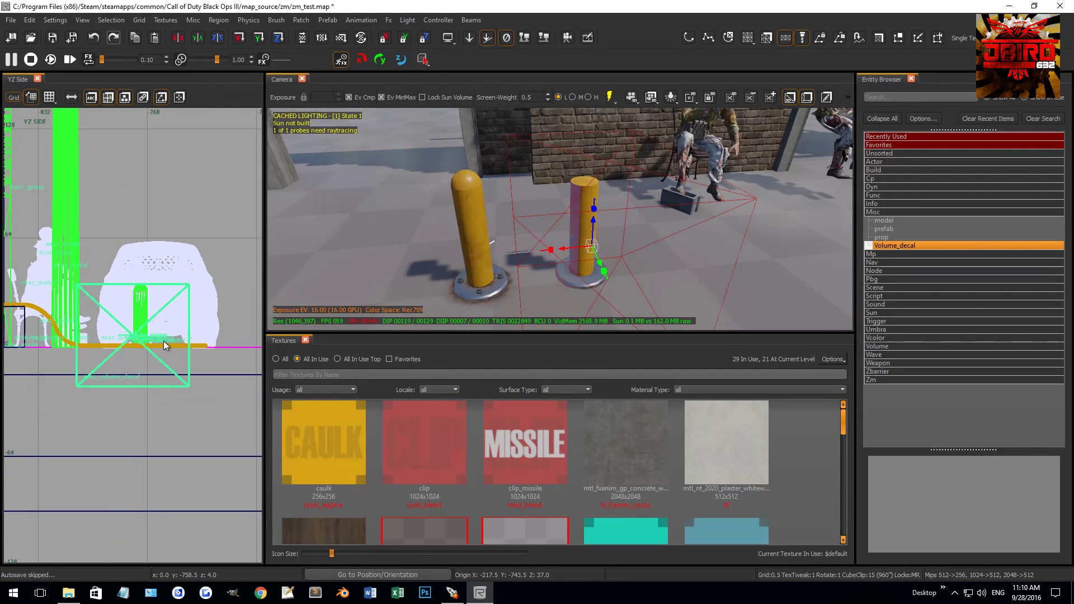
key("ctrl+Tab")
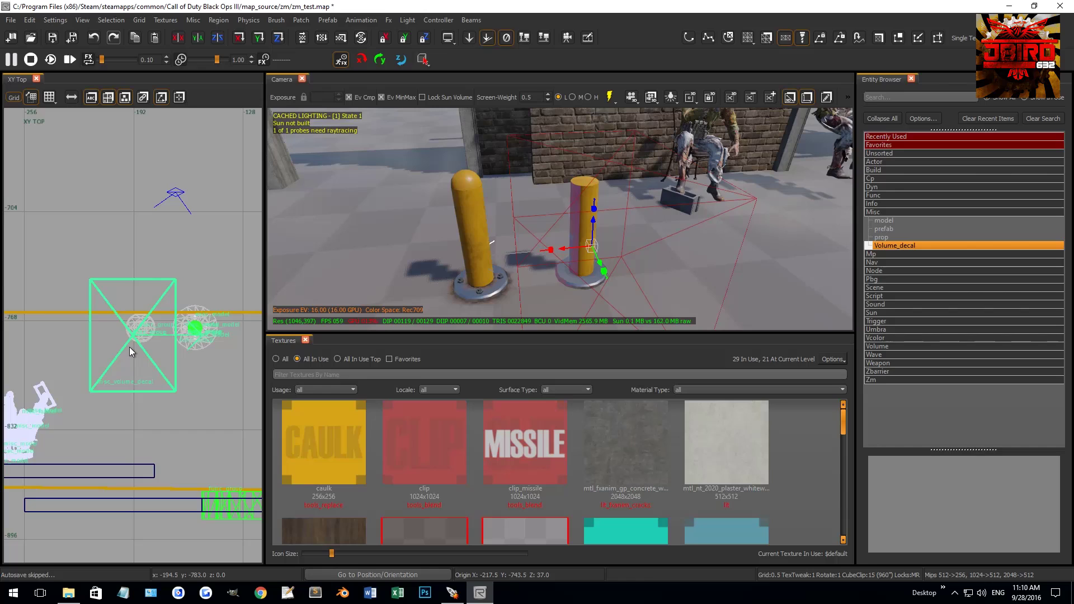
left_click_drag(129, 347, 184, 278)
scroll(230, 330, "up", 4)
right_click_drag(206, 274, 244, 294)
left_click_drag(129, 279, 116, 346)
Rotate the volume decal 90 degrees about the Y axis in the XZ front view.
right_click_drag(473, 244, 436, 256)
right_click_drag(616, 246, 659, 240)
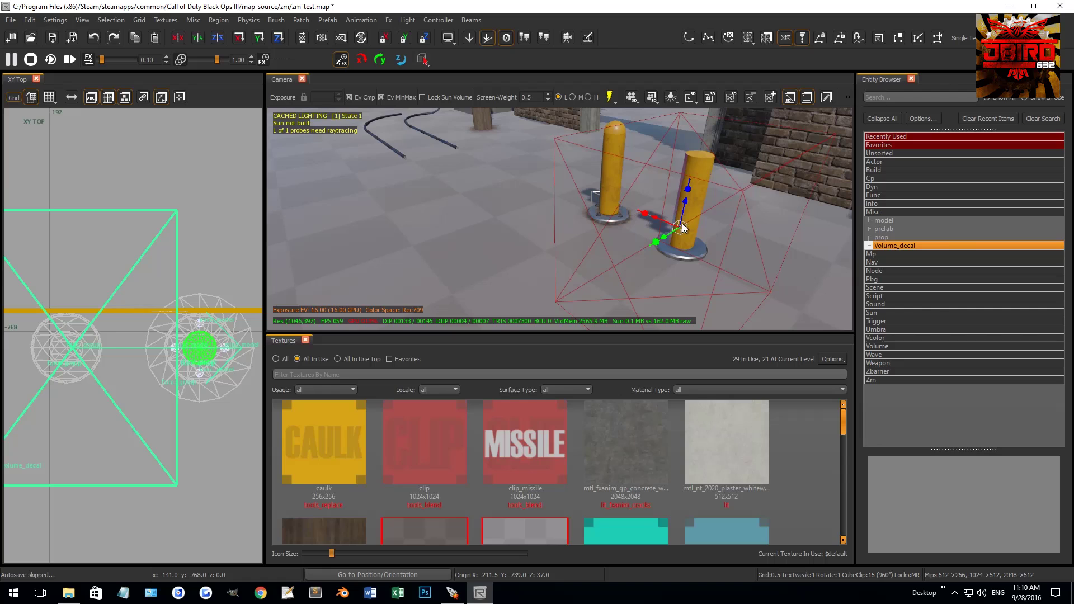
mouse_move(538, 216)
right_mouse_down()
mouse_move(560, 207)
mouse_move(525, 233)
right_mouse_up()
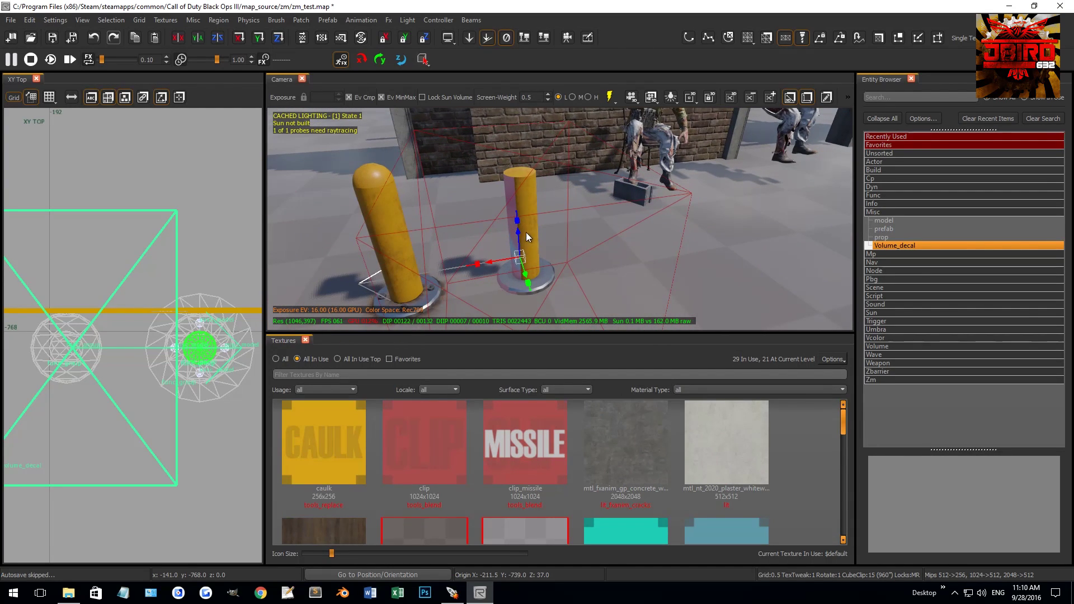
scroll(149, 283, "down", 4)
key("ctrl+Tab")
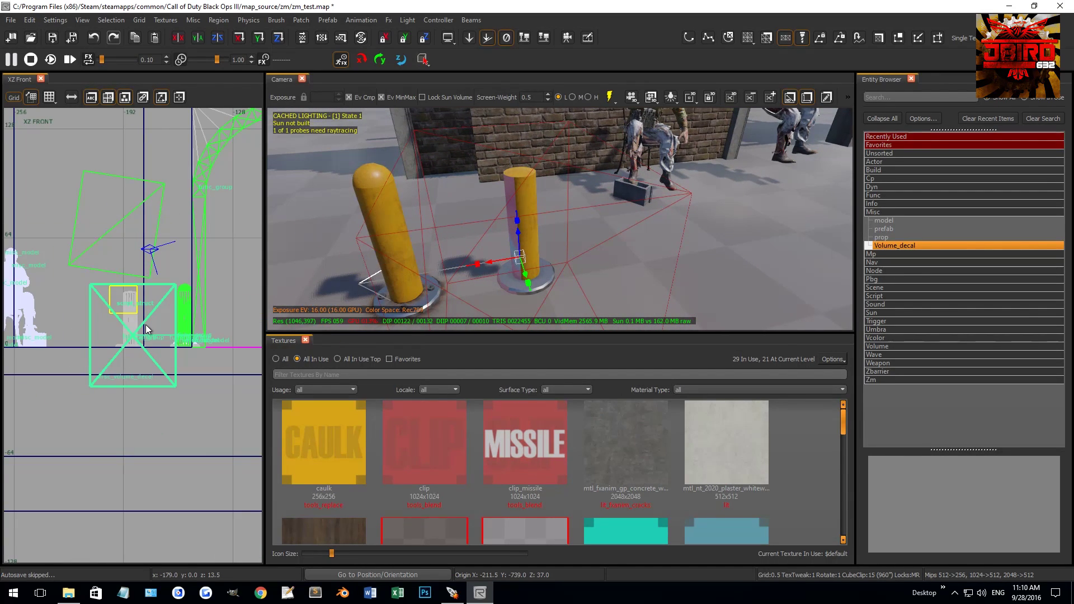
scroll(145, 327, "down", 1)
scroll(145, 327, "up", 1)
key("r")
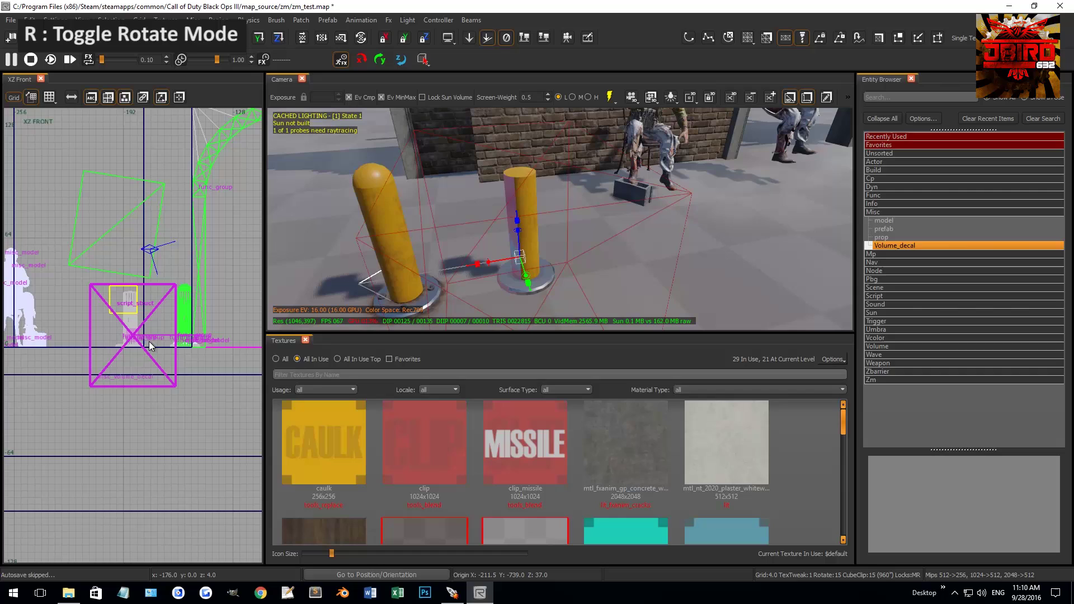
left_click_drag(145, 331, 166, 305)
key("r")
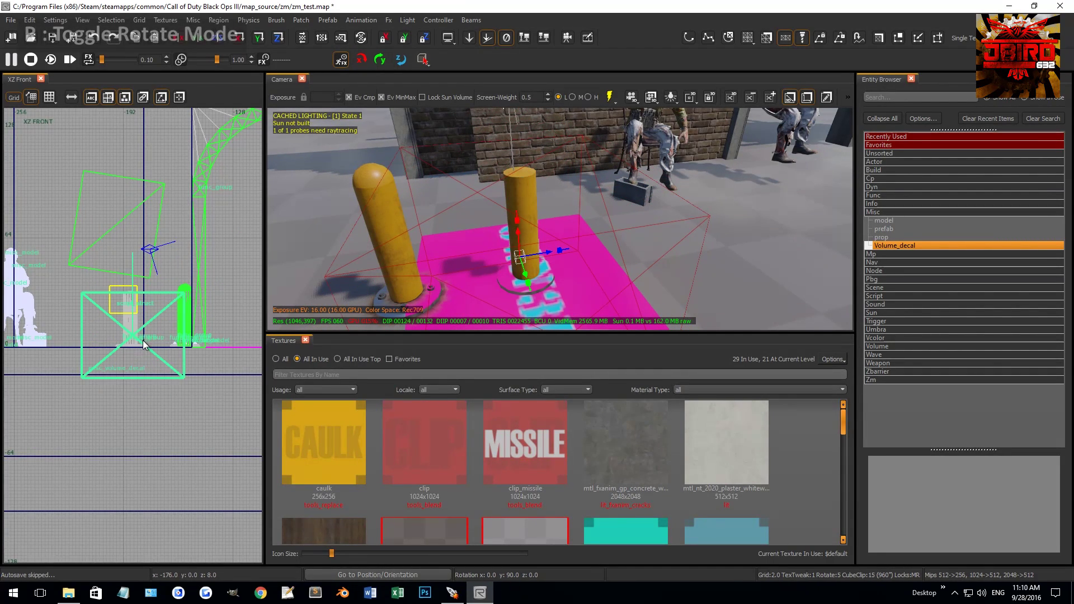
Set the grid size to 0.5 and raise the rotated volume decal over the bollard to about Z 49.5.
key("[")
key("[")
key("[")
left_click_drag(142, 340, 142, 311)
right_click_drag(392, 268, 369, 267)
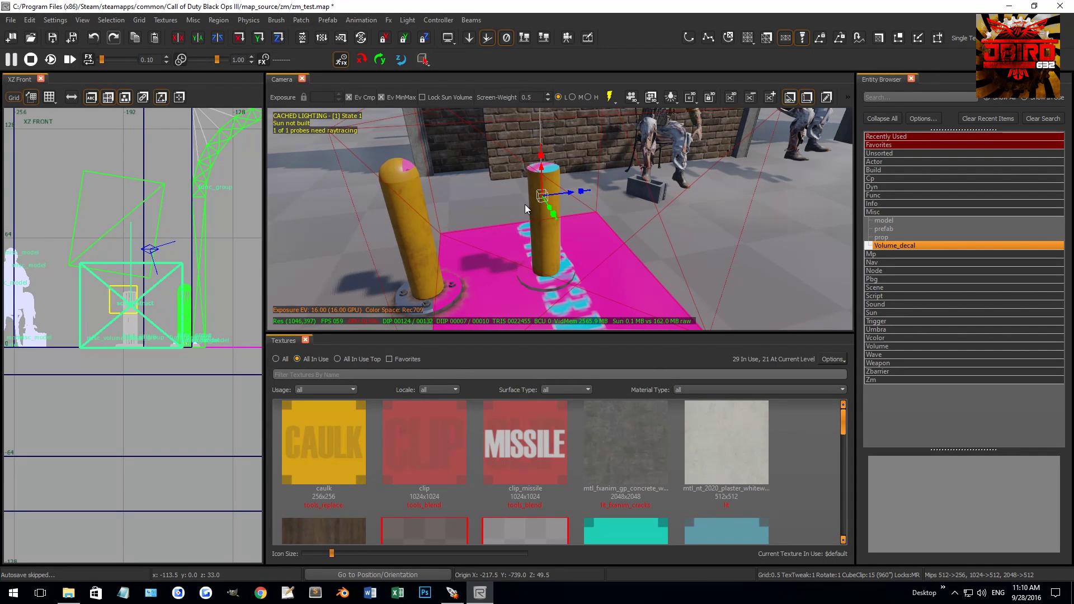
left_click(173, 300)
scroll(164, 276, "up", 2)
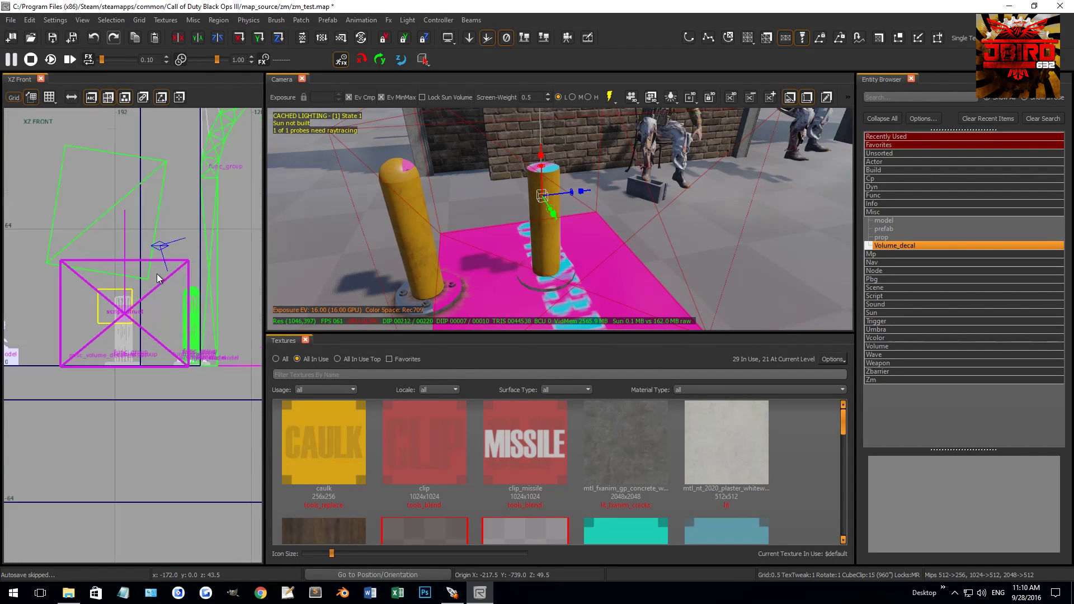
Rotate the volume decal to about -37.7 degrees about the Y axis and shift it over both bollards, at about X -254, Y -739, Z 103.5.
left_click_drag(153, 267, 248, 478)
right_click_drag(525, 199, 525, 196)
left_click_drag(104, 302, 128, 384)
key("r")
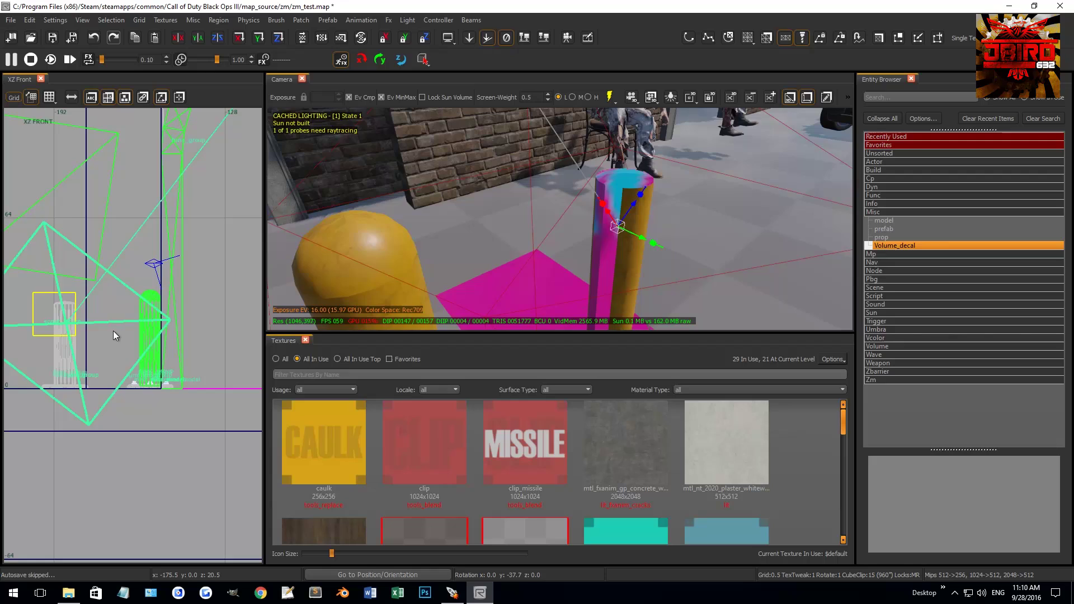
left_click_drag(100, 333, 123, 326)
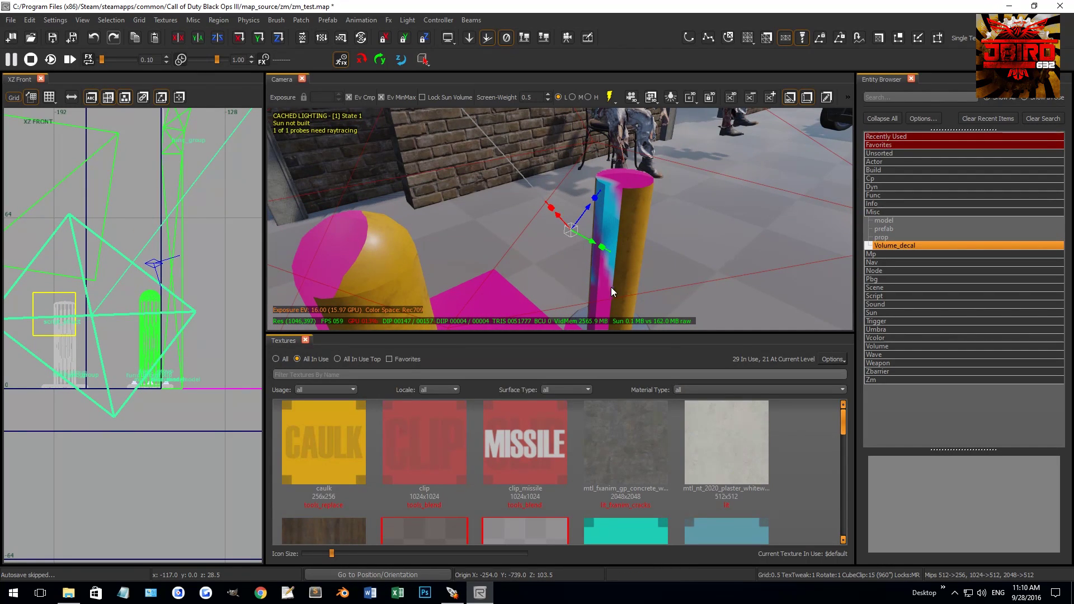
right_click_drag(619, 208, 582, 216)
scroll(168, 285, "down", 5)
Move the volume decal in the top view from the bollards to the end of the brick wall beside the archway.
key("ctrl+Tab")
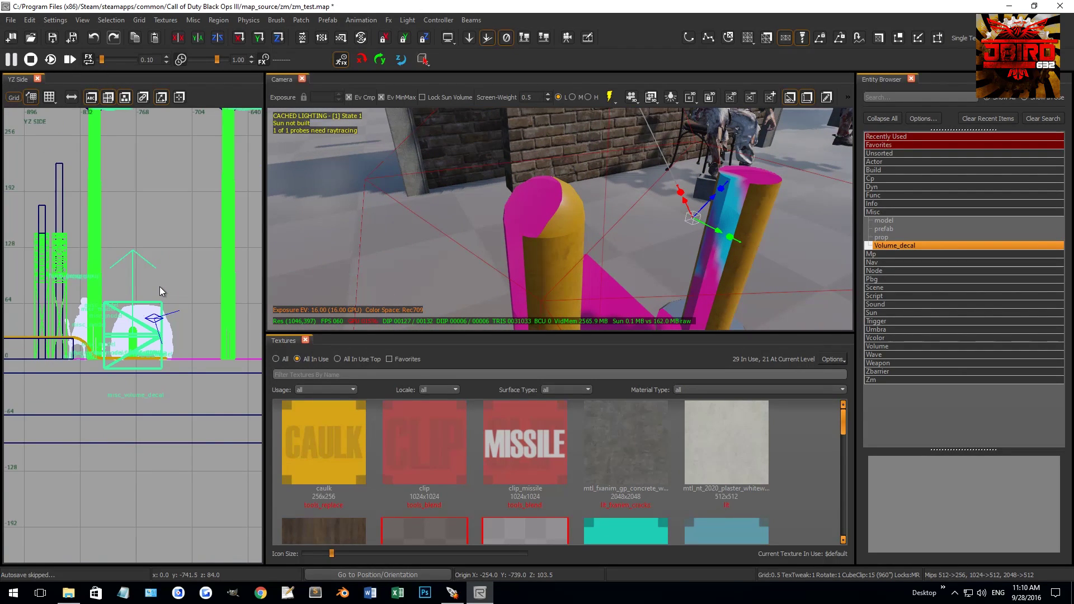
key("ctrl+Tab")
scroll(159, 286, "down", 4)
mouse_move(181, 295)
right_mouse_down()
mouse_move(147, 308)
mouse_move(166, 298)
right_mouse_up()
left_click_drag(166, 298, 162, 339)
Rotate the decal in the top view at grid size 2 and lower it at the archway post to about X -237.3, Y -750.3, Z 109.8.
scroll(168, 333, "up", 5)
key("2")
key("r")
mouse_move(482, 232)
right_mouse_down()
mouse_move(446, 208)
mouse_move(441, 189)
mouse_move(451, 209)
mouse_move(483, 195)
mouse_move(425, 202)
mouse_move(487, 217)
right_mouse_up()
scroll(511, 218, "down", 3)
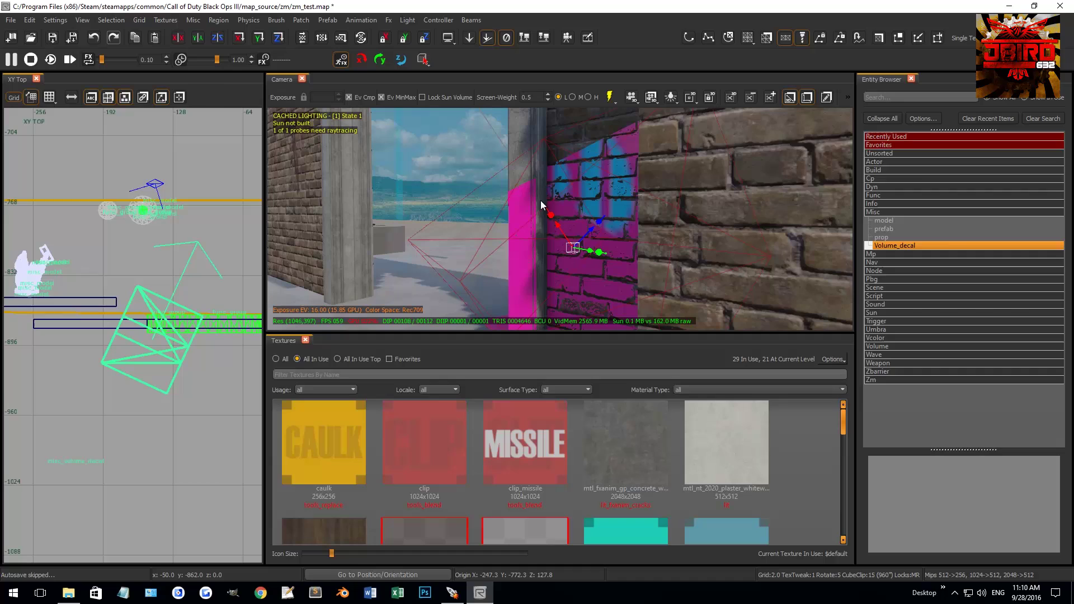
right_click_drag(560, 281, 699, 283)
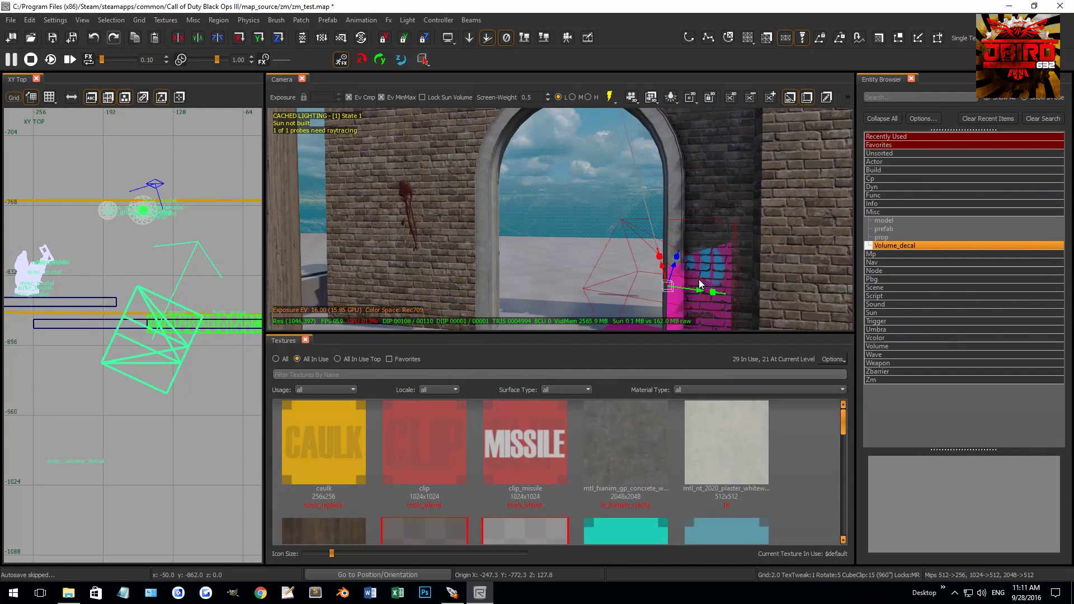
left_click_drag(671, 268, 651, 308)
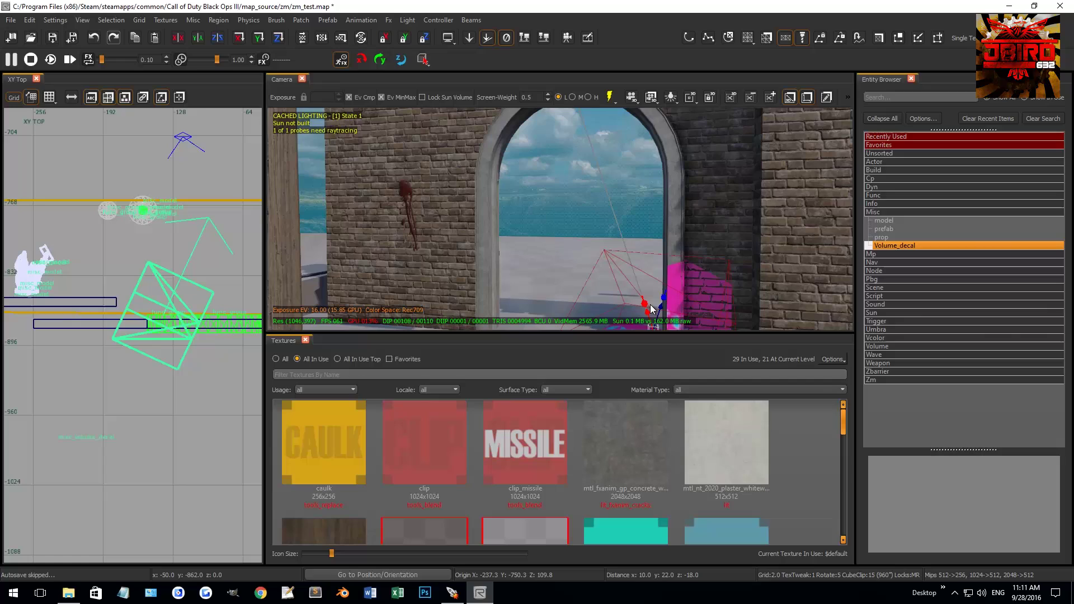
List all textures, restrict their usage to decal and filter the names by "blood".
left_click(278, 359)
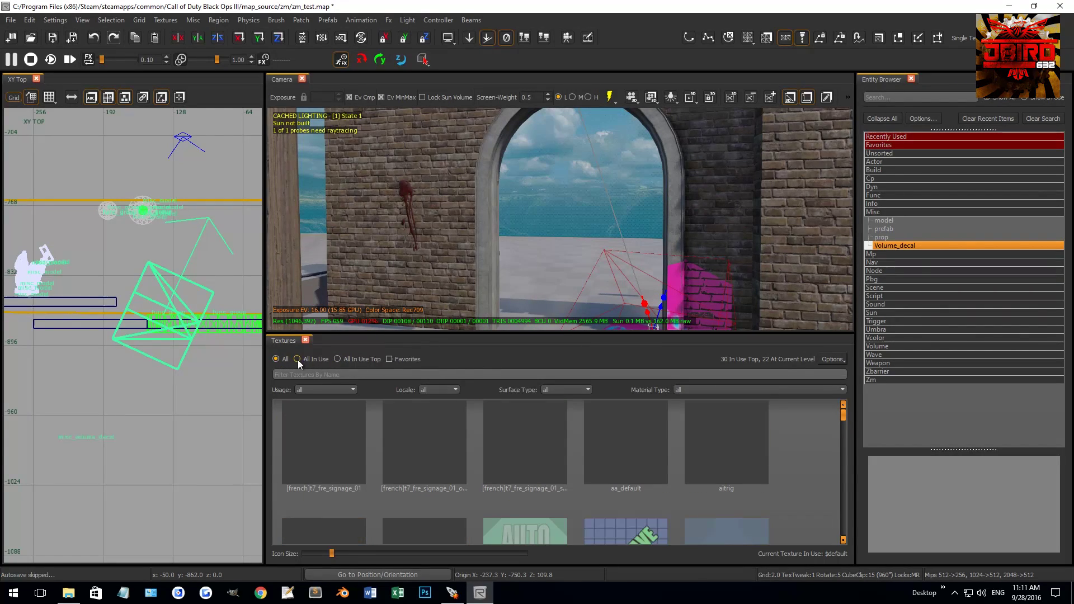
left_click(306, 362)
left_click(278, 359)
left_click(311, 389)
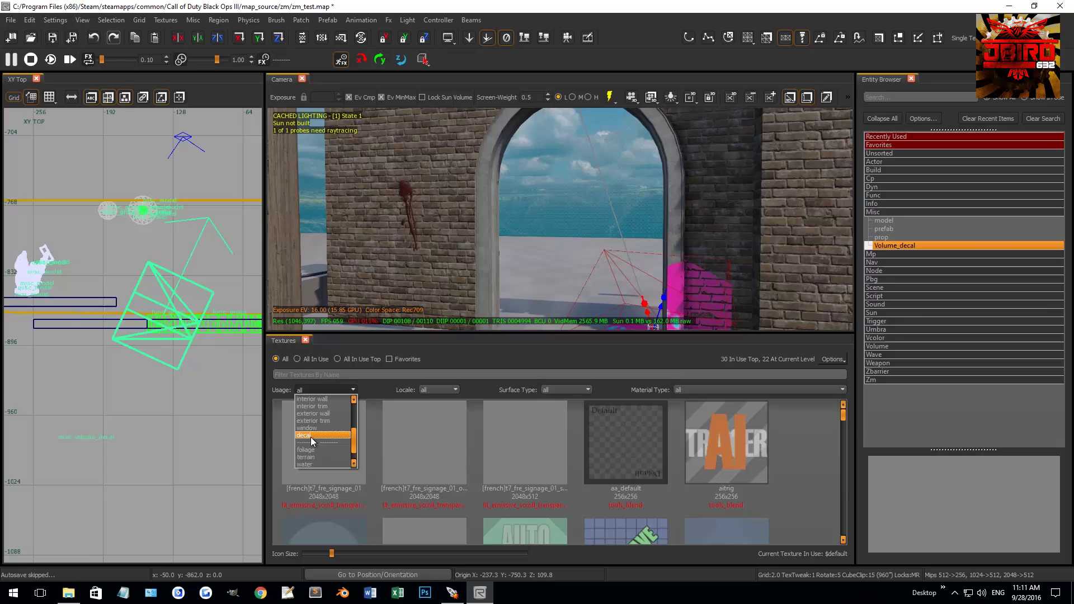
left_click(308, 438)
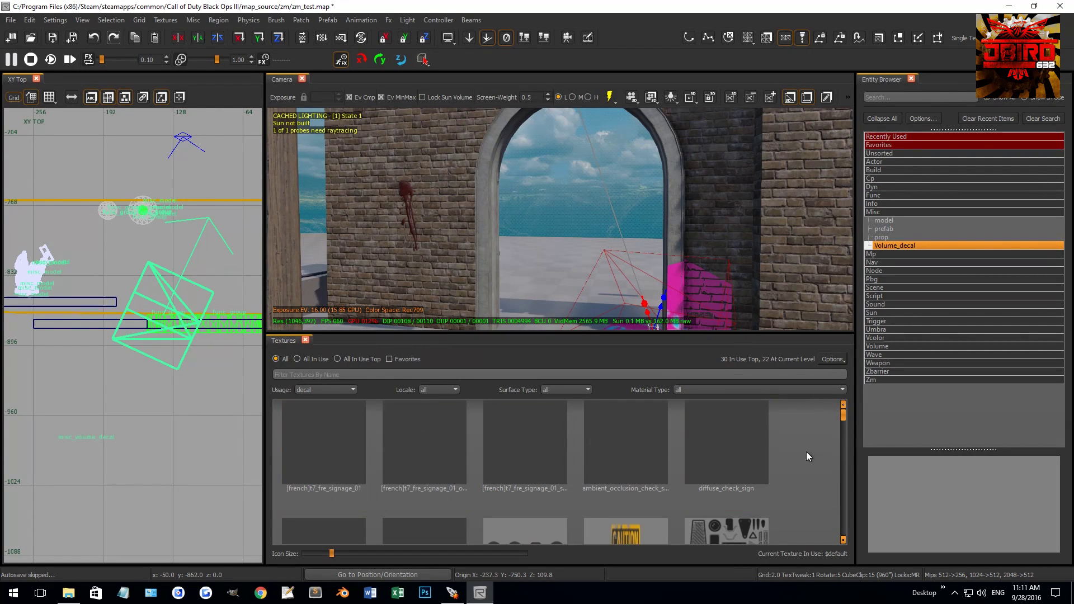
scroll(770, 471, "down", 3)
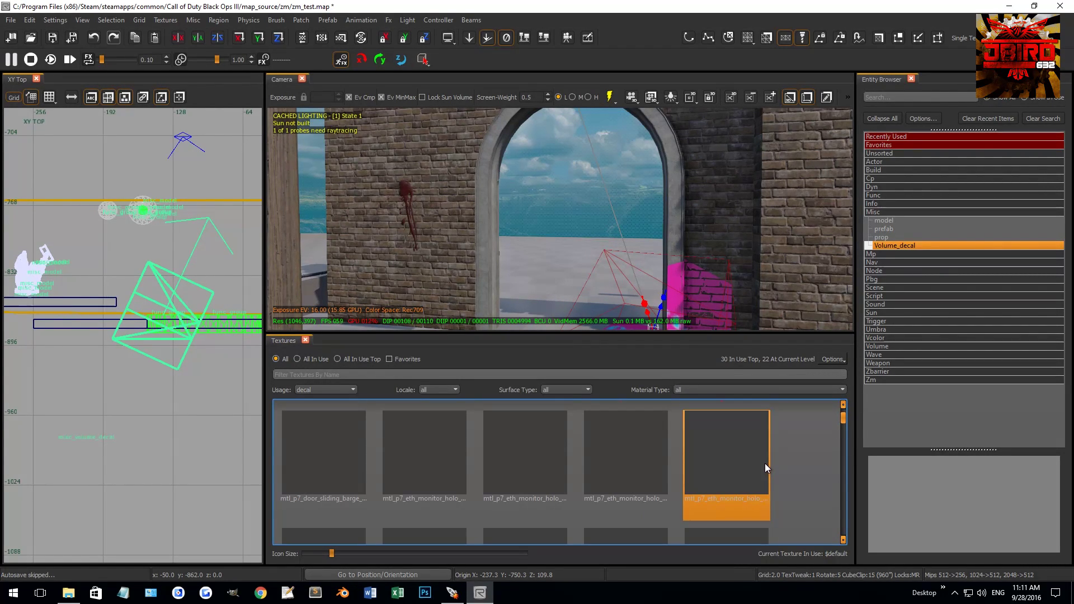
left_click(435, 374)
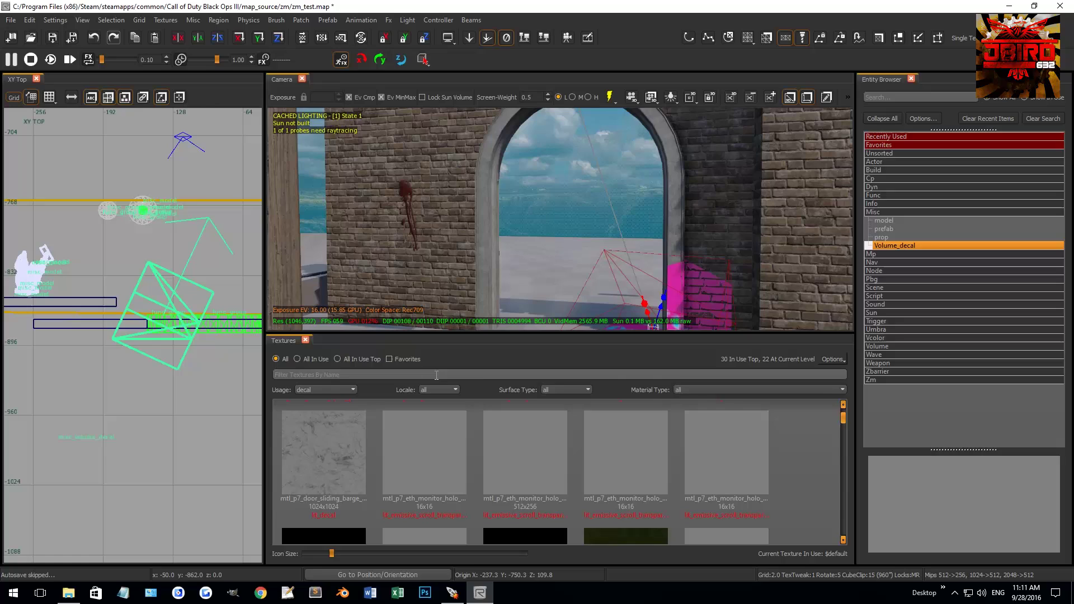
type("blood")
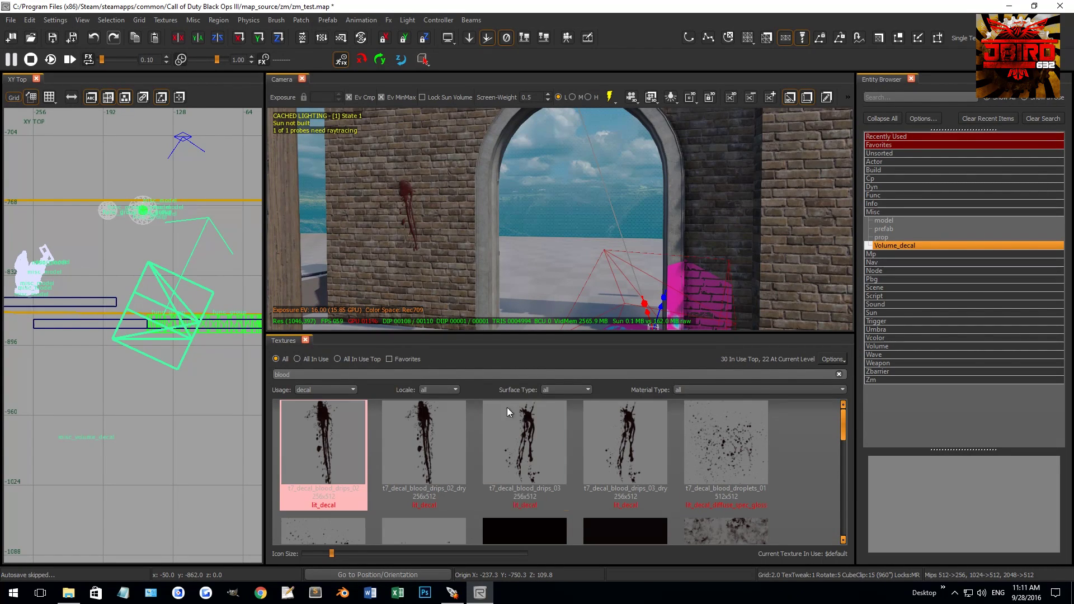
Apply the t7_decal_blood_pool_01 texture to the volume decal and fit the texture to it.
scroll(482, 450, "down", 1)
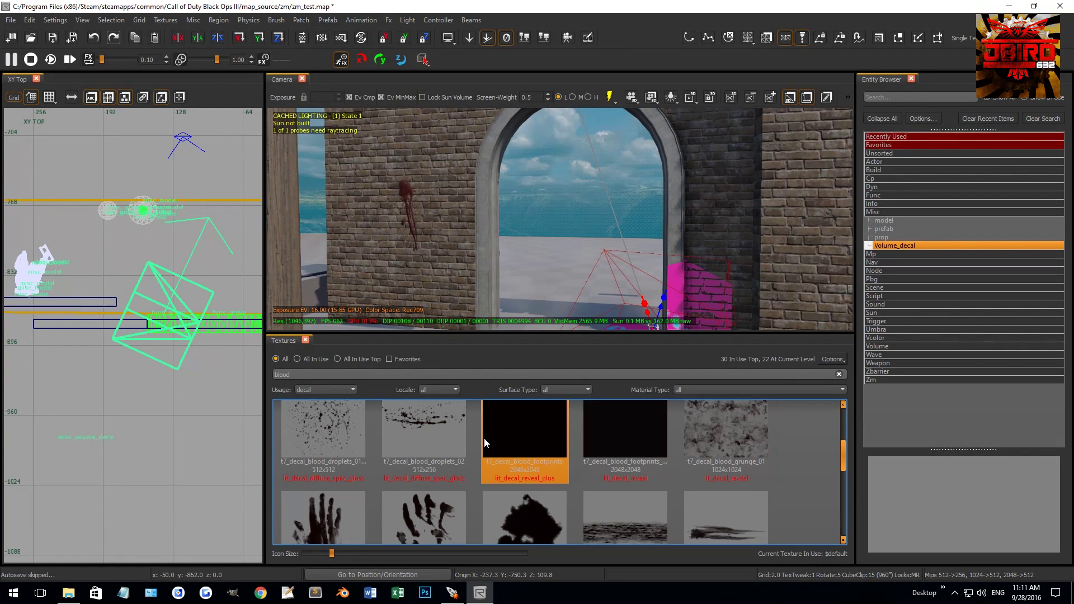
left_click(515, 508)
right_click_drag(560, 234, 603, 234)
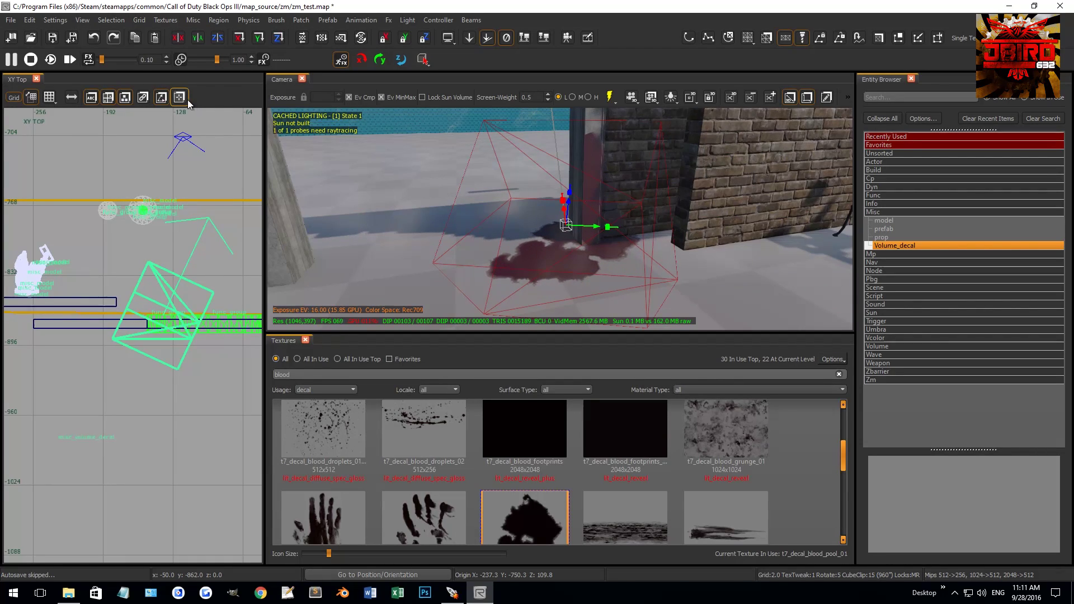
left_click(162, 20)
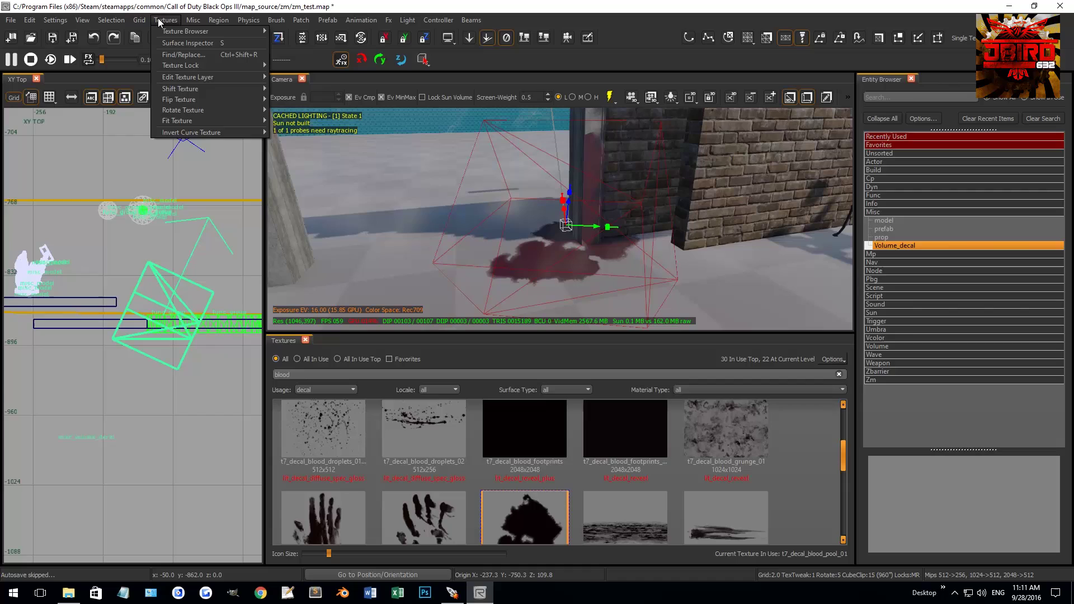
mouse_move(186, 124)
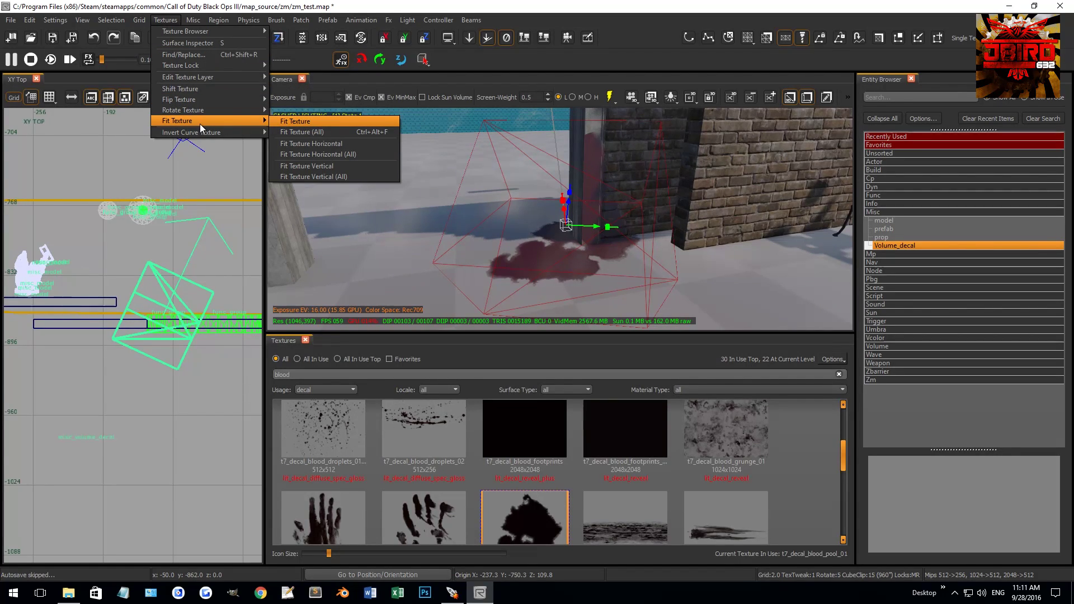
left_click(294, 120)
right_click_drag(524, 159, 525, 160)
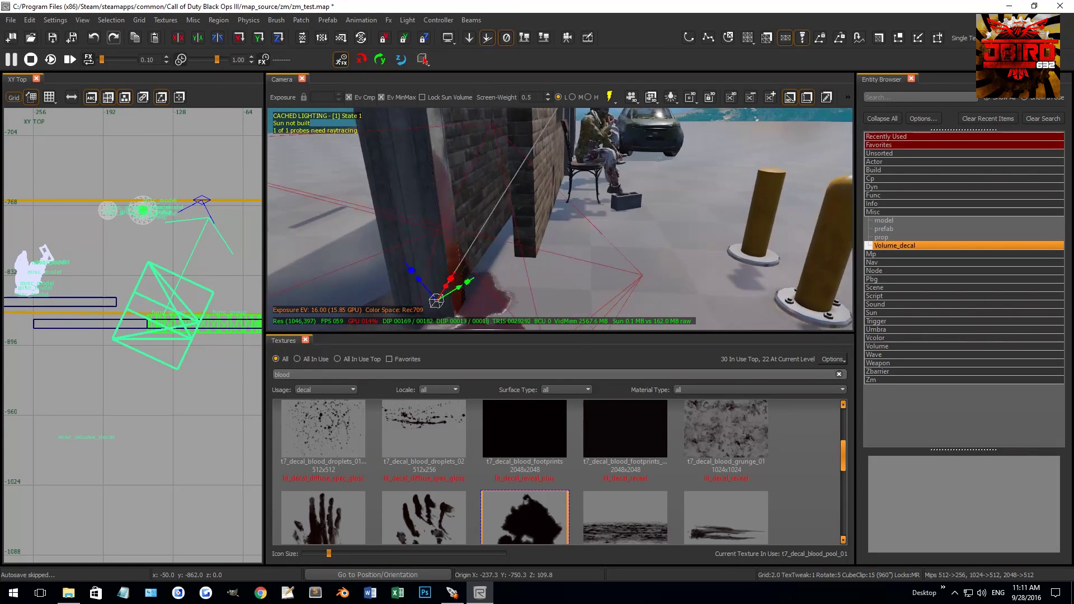
Deselect the volume decal and examine how the blood pool wraps over the archway post, the wall and the floor.
mouse_move(570, 213)
right_mouse_down()
mouse_move(581, 220)
mouse_move(588, 200)
mouse_move(609, 193)
mouse_move(585, 201)
right_mouse_up()
key("r")
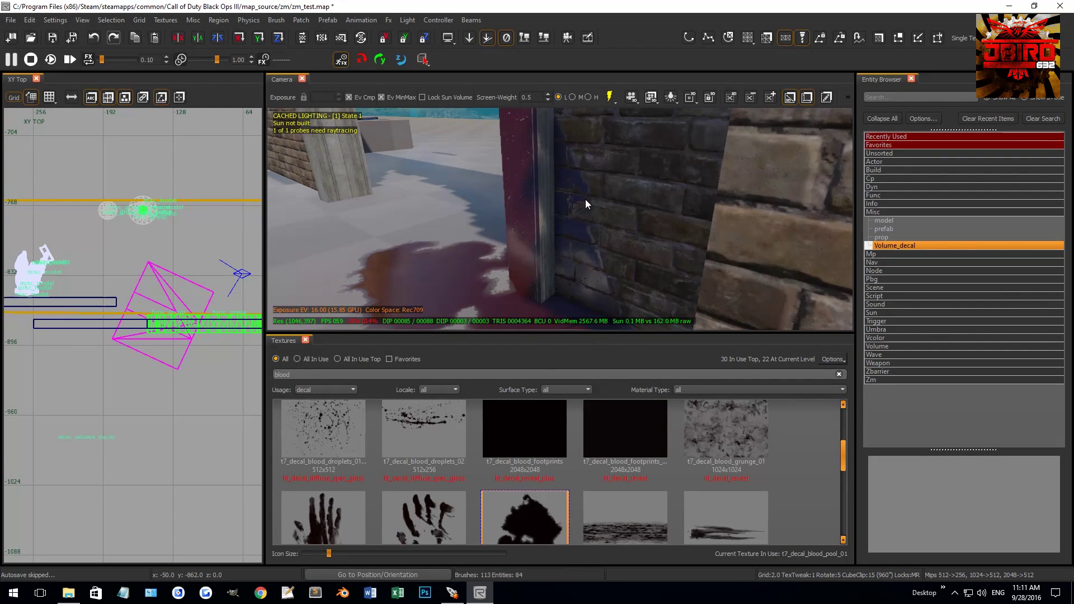
left_click(566, 223, "shift")
key("Escape")
left_click(475, 277, "shift")
key("Escape")
mouse_move(509, 191)
right_mouse_down()
mouse_move(532, 177)
mouse_move(591, 188)
mouse_move(570, 194)
right_mouse_up()
Reselect the blood decal, rotate it 75 degrees about the Z axis and move it to about X -282.5, Y -730, Z 116.8.
left_click(550, 278, "shift")
right_click_drag(554, 254, 492, 319)
scroll(178, 312, "down", 2)
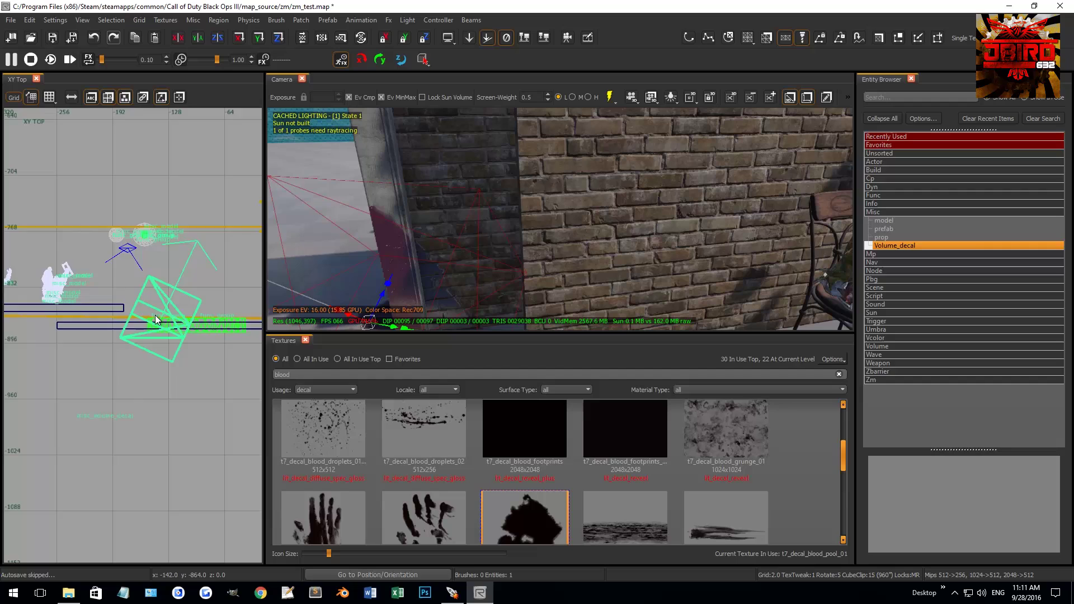
scroll(175, 318, "up", 2)
key("r")
left_click_drag(176, 318, 190, 286)
right_click_drag(456, 256, 462, 260)
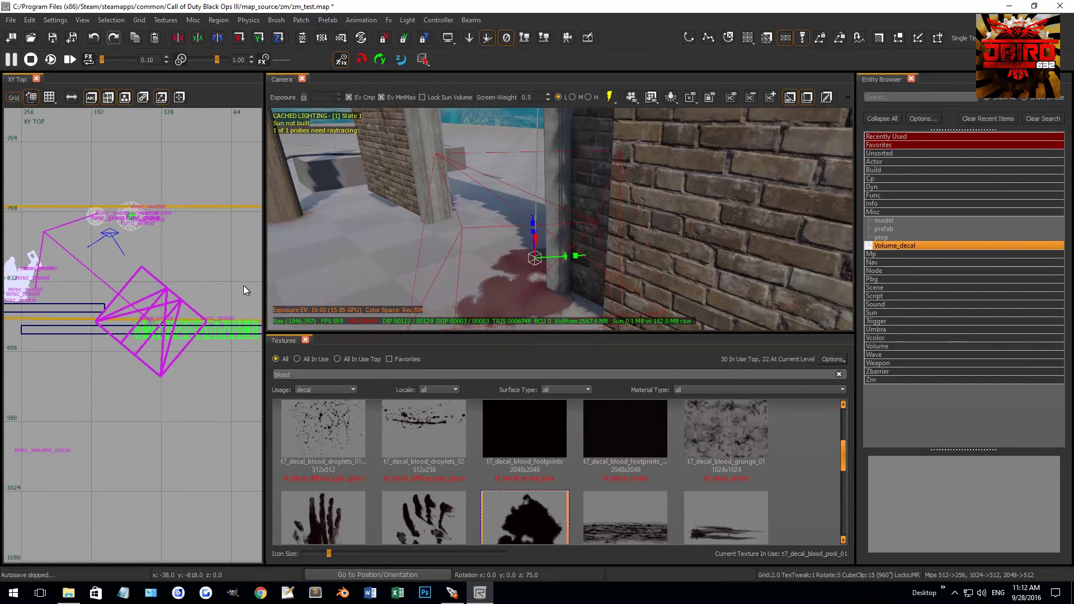
mouse_move(158, 313)
left_mouse_down()
mouse_move(133, 323)
mouse_move(108, 307)
mouse_move(150, 267)
mouse_move(156, 301)
left_mouse_up()
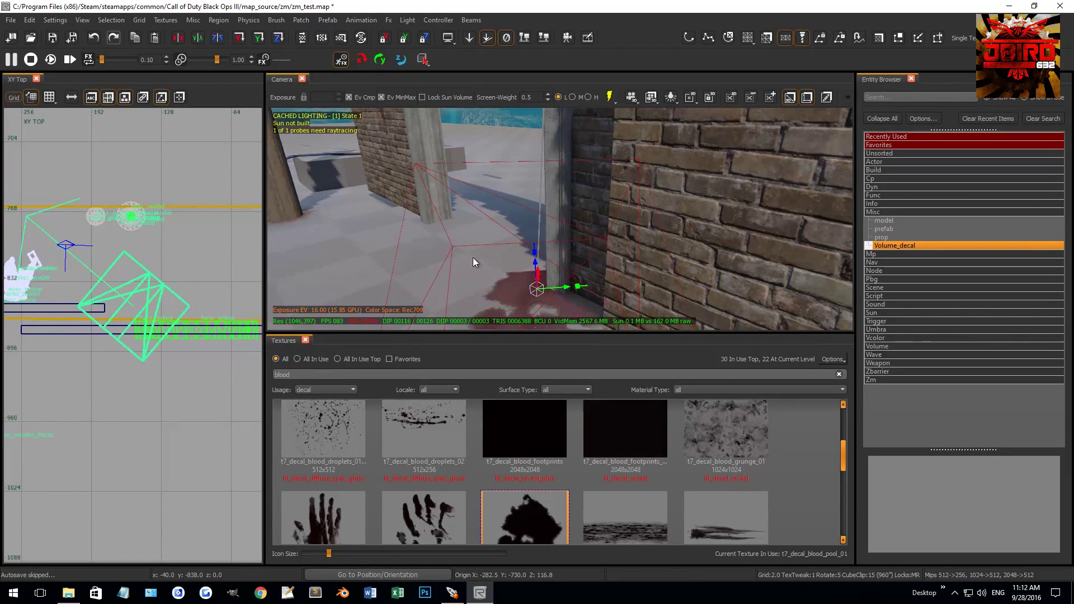
Adjust the blood decal around the archway post in the side and camera views, and deselect it.
key("ctrl+Tab")
key("ctrl+Tab")
mouse_move(430, 237)
right_mouse_down()
mouse_move(442, 240)
mouse_move(408, 246)
mouse_move(442, 241)
right_mouse_up()
left_click_drag(608, 191, 509, 202)
right_click_drag(510, 203, 575, 242)
scroll(147, 306, "down", 2)
right_click_drag(148, 306, 161, 310)
right_click_drag(402, 252, 342, 238)
key("Escape")
Place a new volume decal on the concrete block under the curved cable, at about X 70, Y -826, Z 40.
right_click_drag(459, 239, 518, 266)
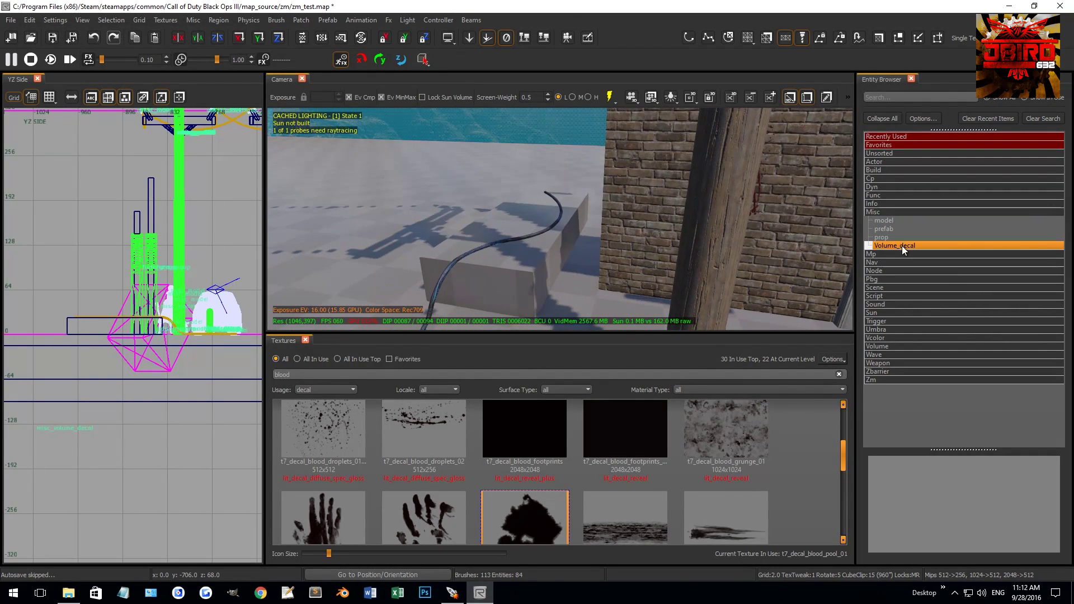
left_click_drag(901, 246, 513, 265)
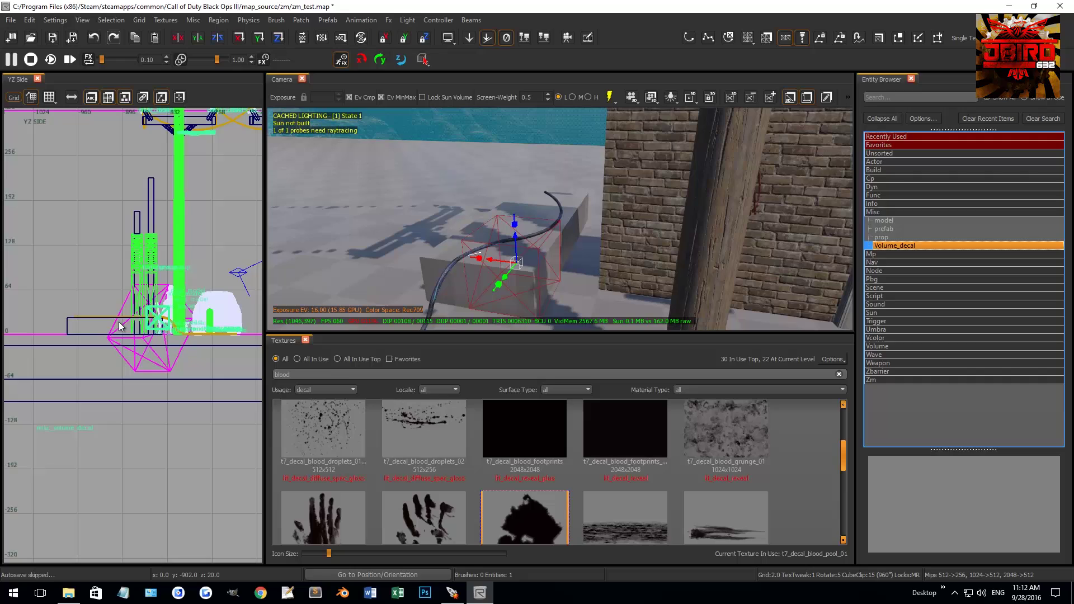
key("ctrl+Tab")
scroll(129, 321, "up", 4)
left_click_drag(168, 343, 164, 334)
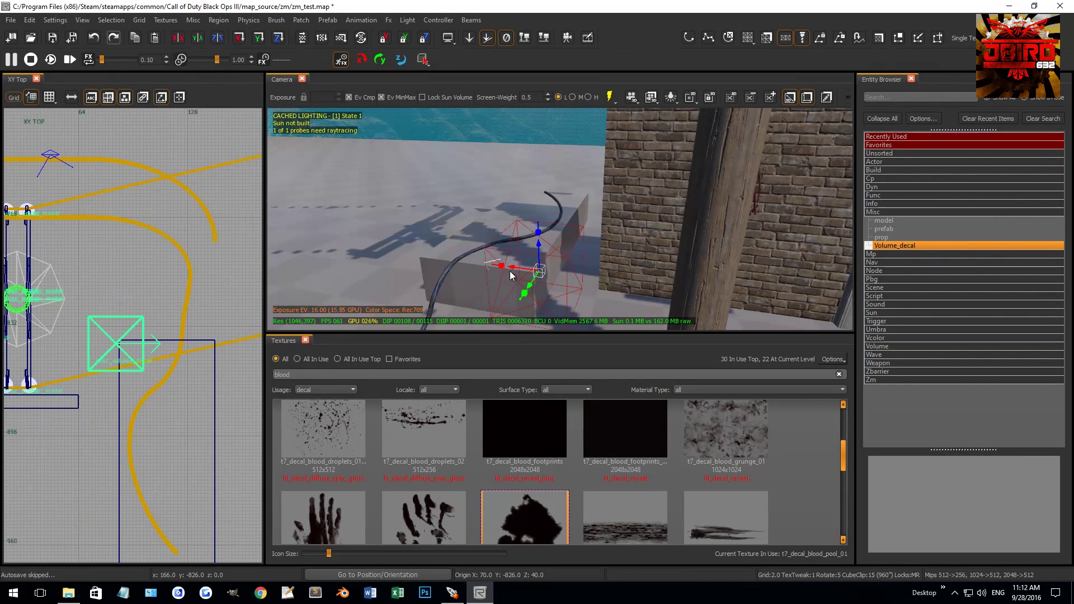
Enlarge the new volume decal around the block's end and shift it to about X 67, Y -814, Z 42.
left_click_drag(499, 269, 519, 298)
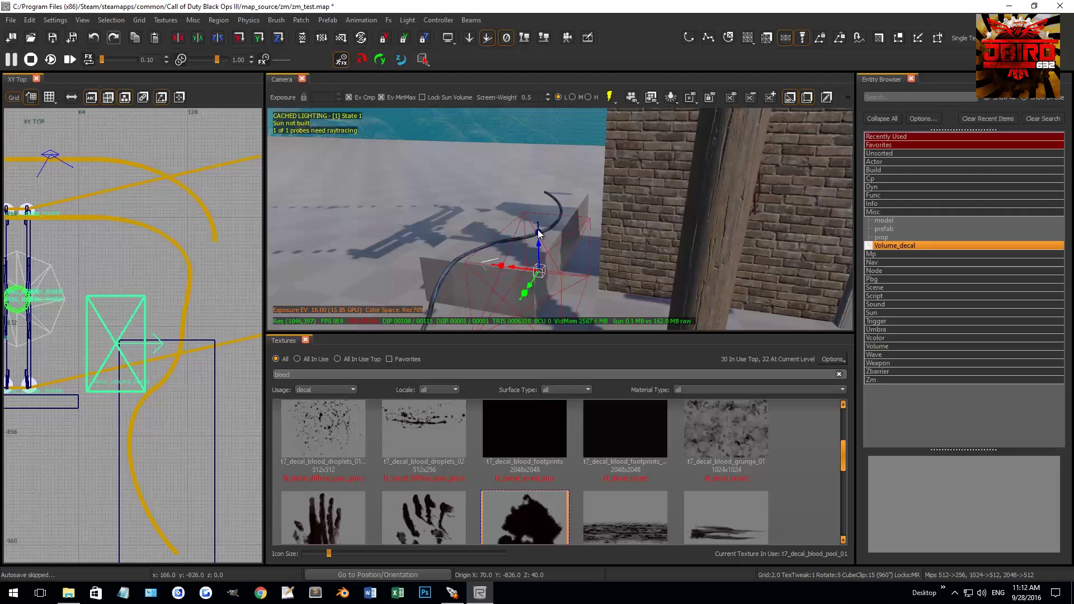
mouse_move(539, 234)
left_mouse_down()
mouse_move(534, 223)
mouse_move(543, 232)
left_mouse_up()
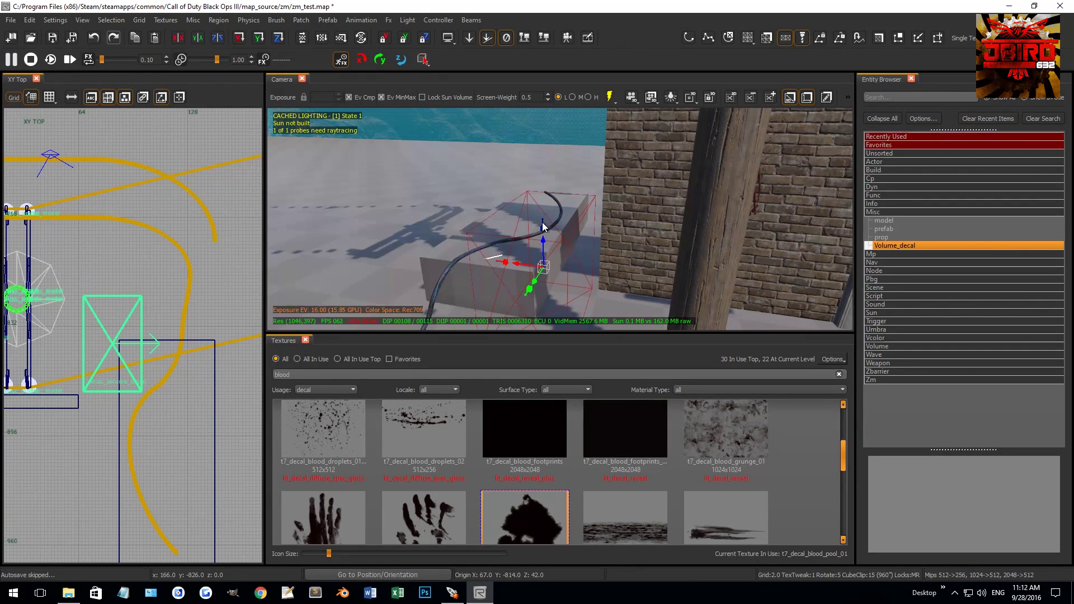
scroll(107, 339, "down", 2)
Rotate the block's volume decal in the XZ front view and in the XY top view so it projects diagonally onto the block's corner.
key("ctrl+Tab")
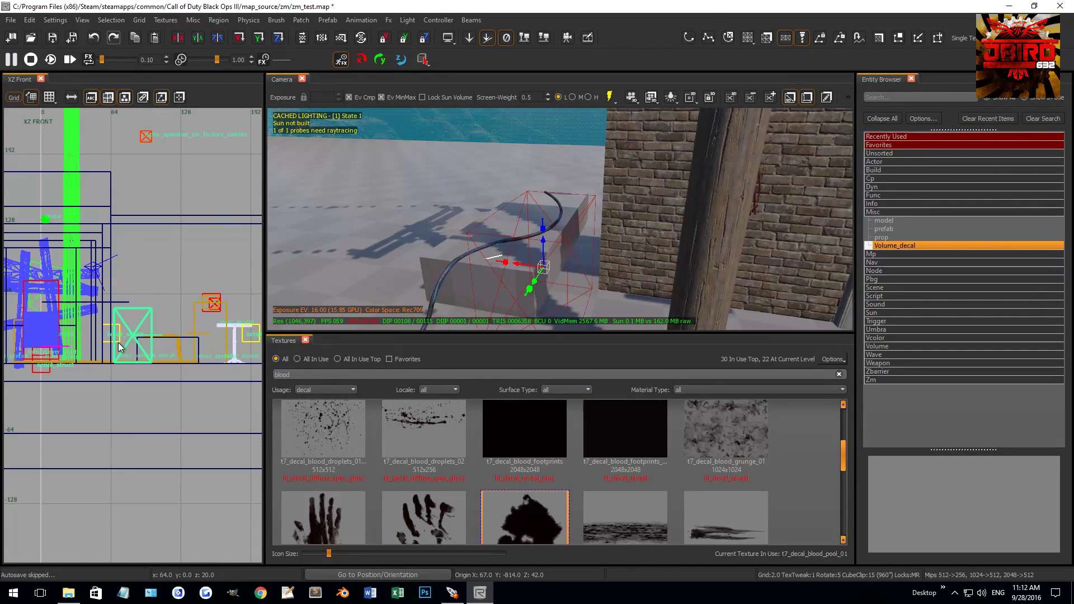
scroll(118, 342, "up", 2)
key("r")
left_click_drag(158, 351, 149, 325)
key("ctrl+Tab")
key("r")
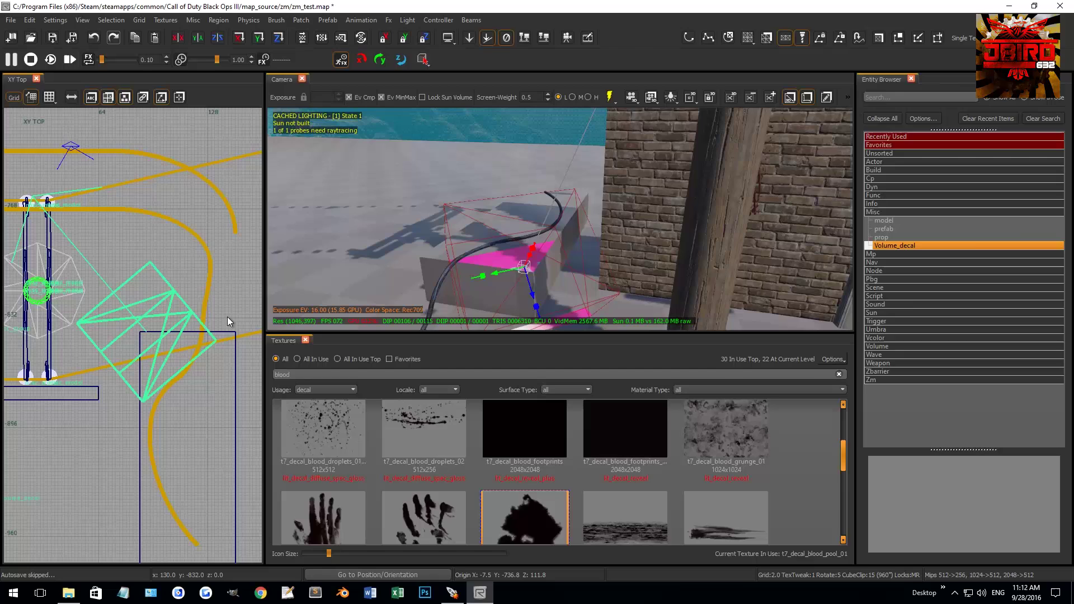
Reposition and turn the decal toward the block's end, with its origin at about X 13, Y -714.3, Z 133, and narrow its width.
left_click_drag(534, 250, 539, 244)
right_click_drag(539, 245, 512, 252)
mouse_move(175, 310)
left_mouse_down()
mouse_move(194, 371)
mouse_move(196, 358)
mouse_move(148, 321)
mouse_move(226, 349)
mouse_move(129, 382)
mouse_move(136, 340)
mouse_move(184, 324)
left_mouse_up()
key("r")
key("r")
key("r")
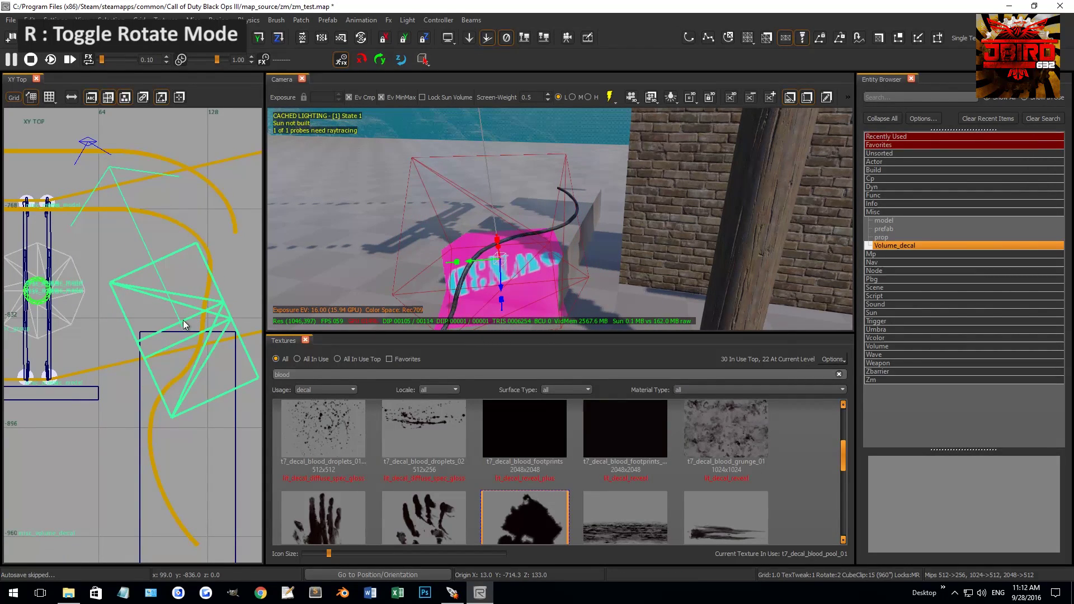
left_click_drag(456, 262, 463, 262)
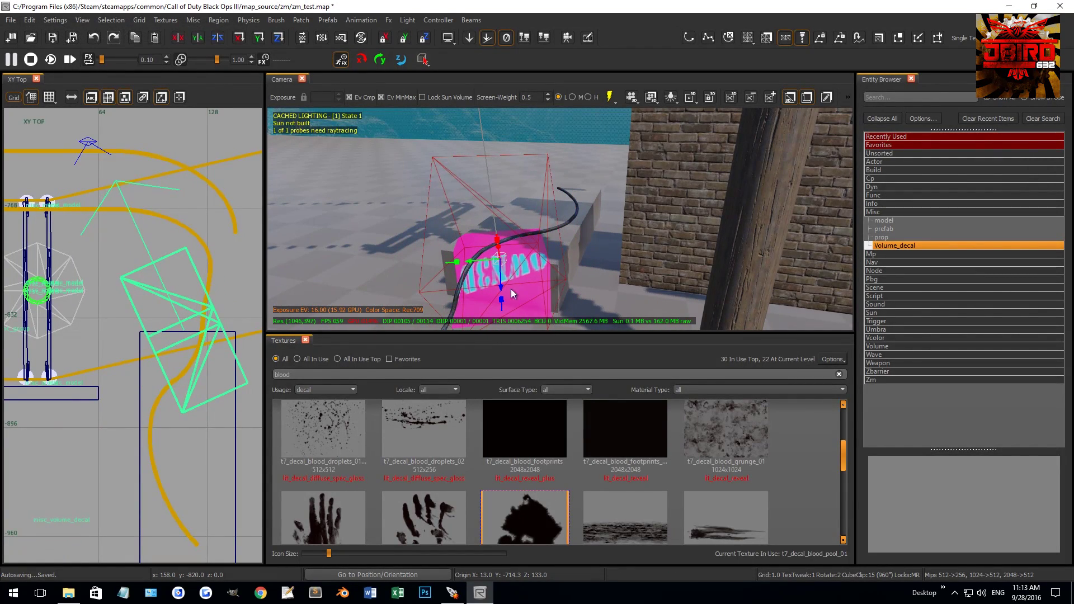
Apply t7_decal_blood_pool_01 to the block's volume decal, fit the texture to it, and deselect the decal to check the result.
left_click(533, 520)
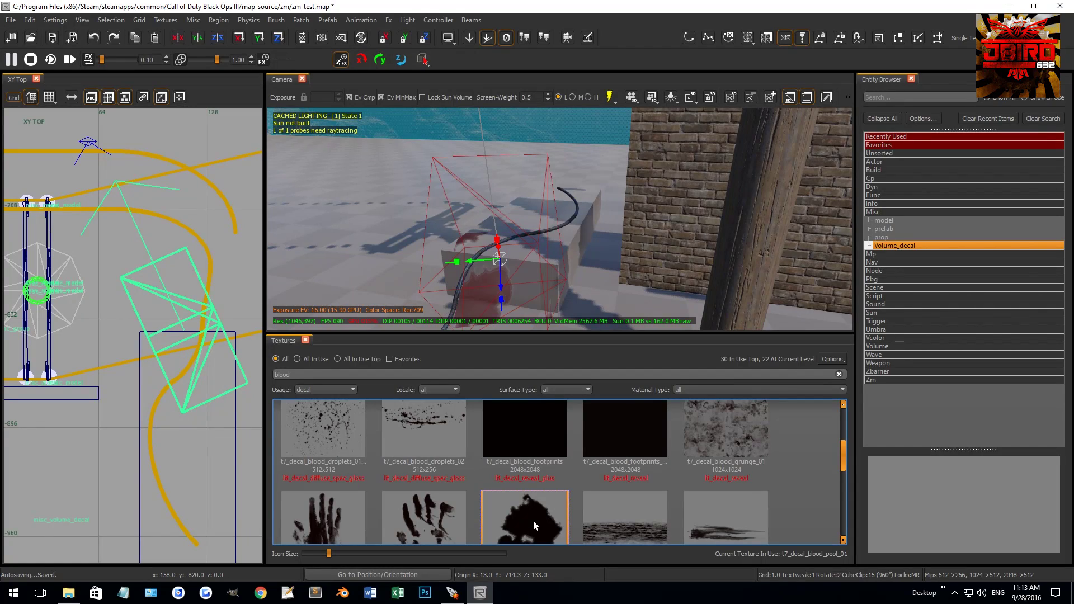
left_click(168, 20)
mouse_move(233, 102)
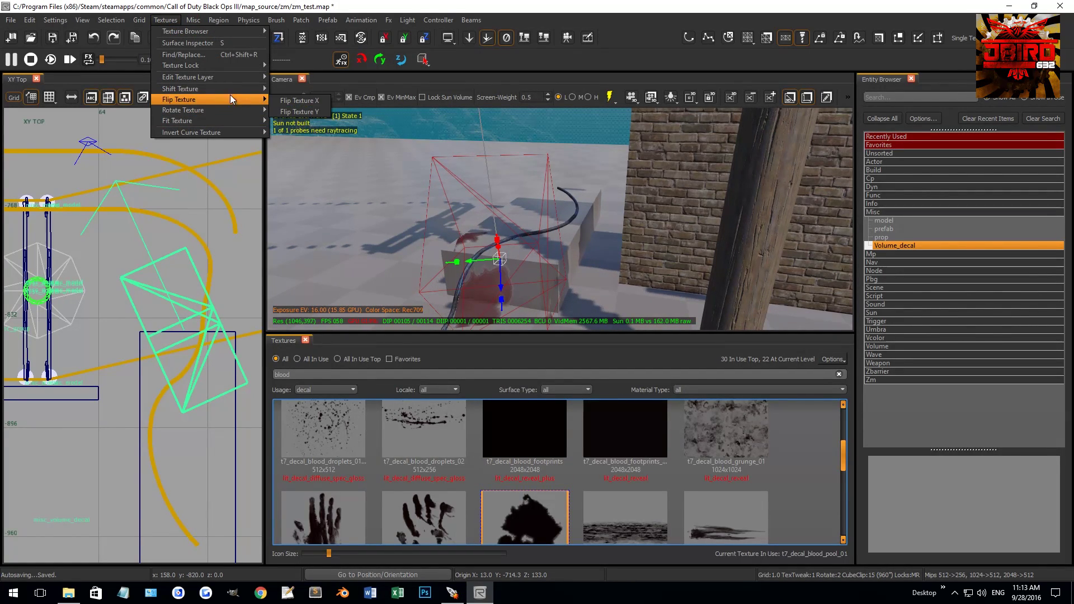
mouse_move(211, 122)
left_click(296, 122)
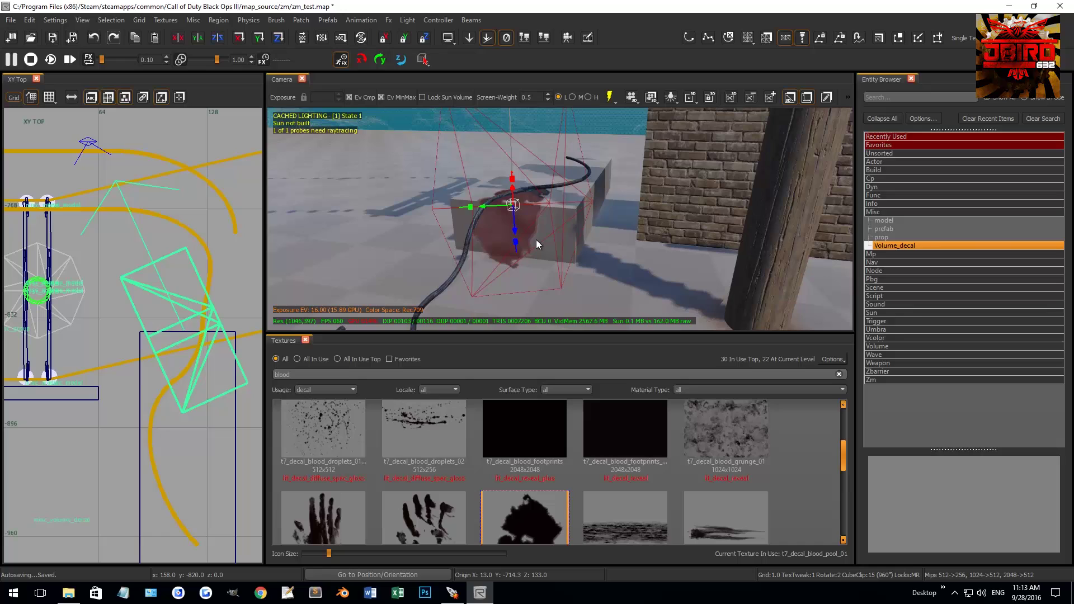
key("r")
mouse_move(561, 242)
right_mouse_down()
mouse_move(582, 249)
mouse_move(591, 229)
mouse_move(571, 227)
right_mouse_up()
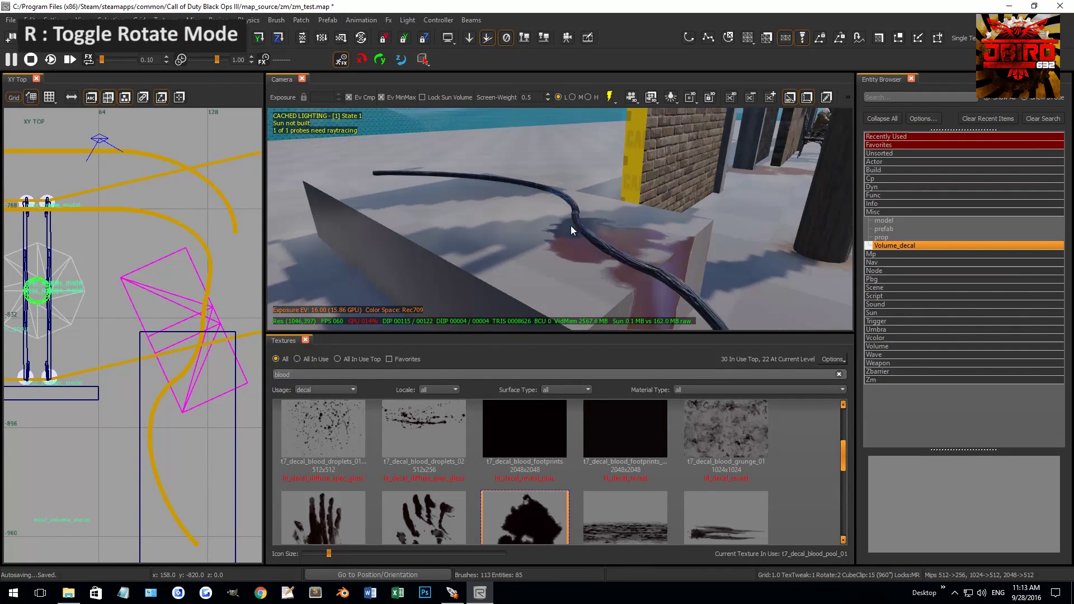
right_click_drag(632, 303, 579, 260)
left_click(594, 435)
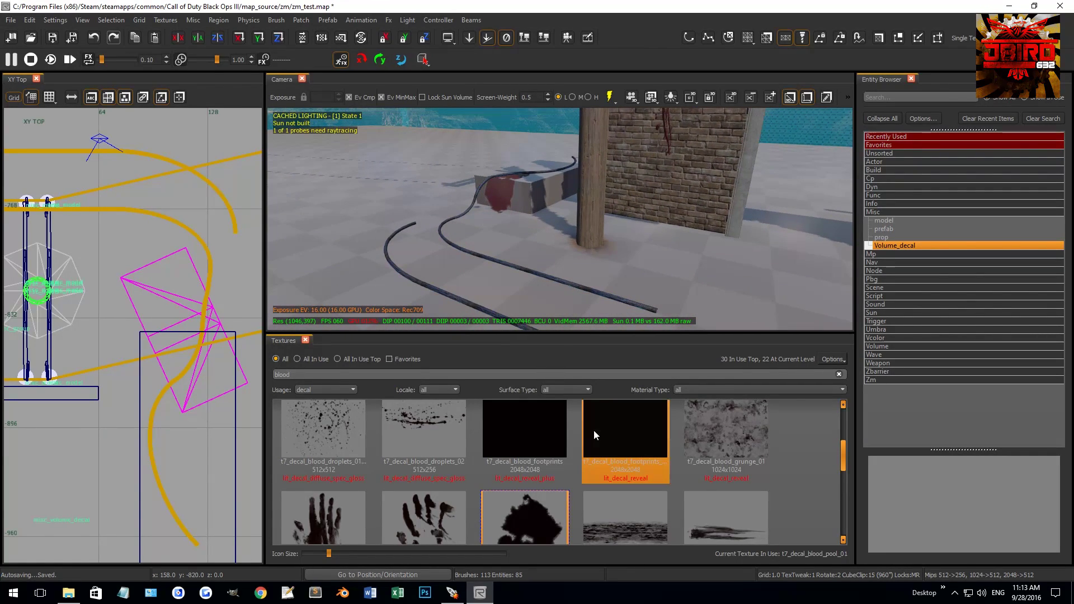
scroll(612, 457, "down", 5)
left_click(595, 458)
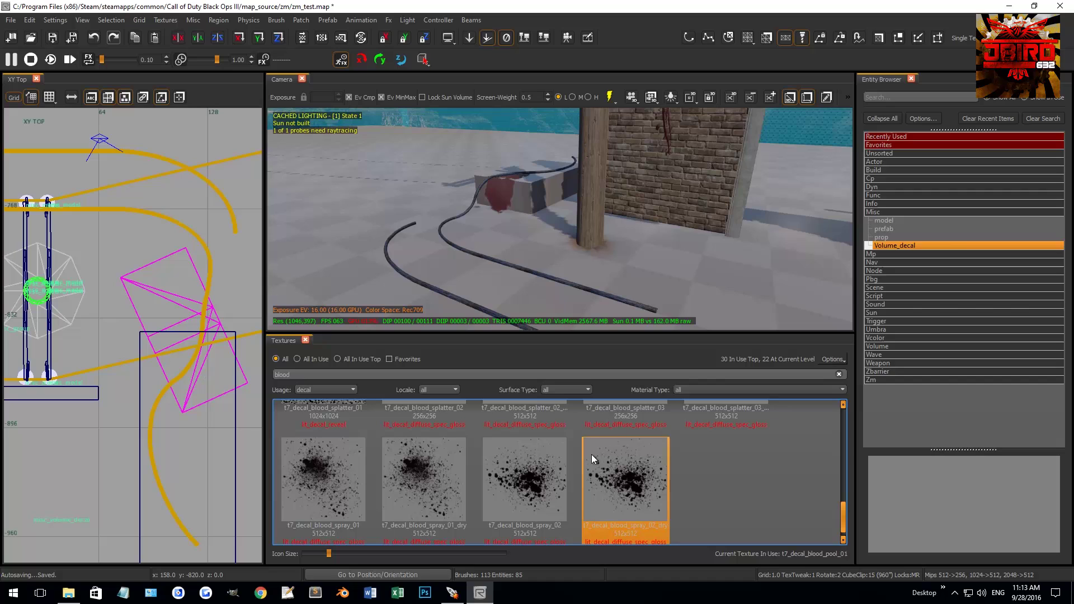
scroll(560, 442, "up", 10)
left_click(542, 459)
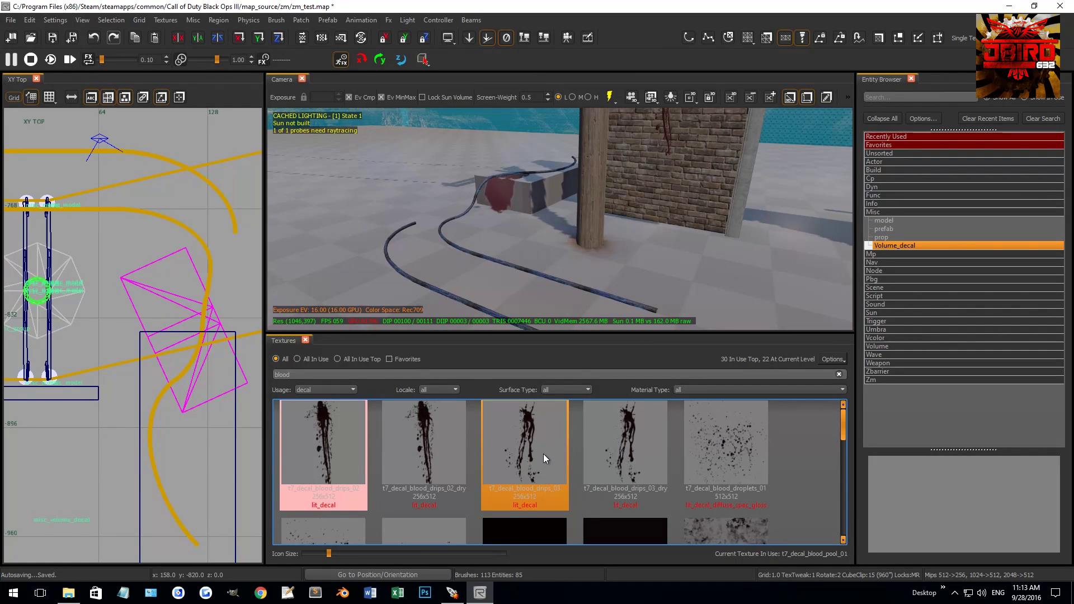
Duplicate the block brush on the 4-unit grid and place the copy 116 units along X, beside the original.
right_click_drag(442, 238, 508, 239)
left_click(461, 237, "shift")
key("Escape")
left_click(531, 255, "shift")
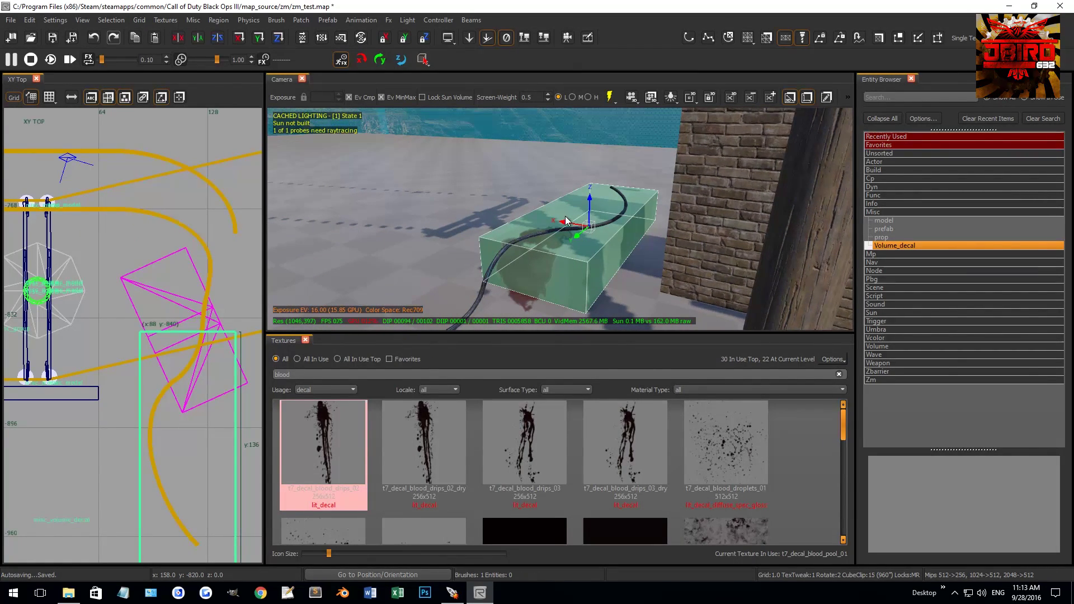
key("3")
left_click_drag(562, 223, 434, 207)
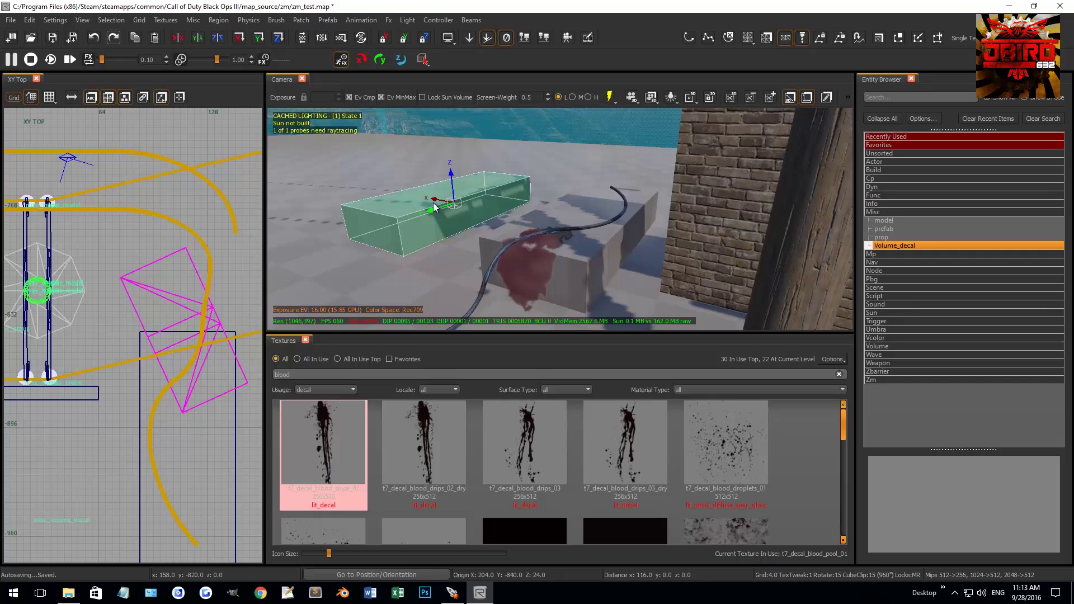
right_click_drag(434, 207, 541, 230)
key("Escape")
Convert the copied block's top and end faces to terrain and shorten the top patch by pulling its far vertices toward the end face.
left_click(535, 242, "ctrl+shift")
left_click(517, 277, "ctrl+shift")
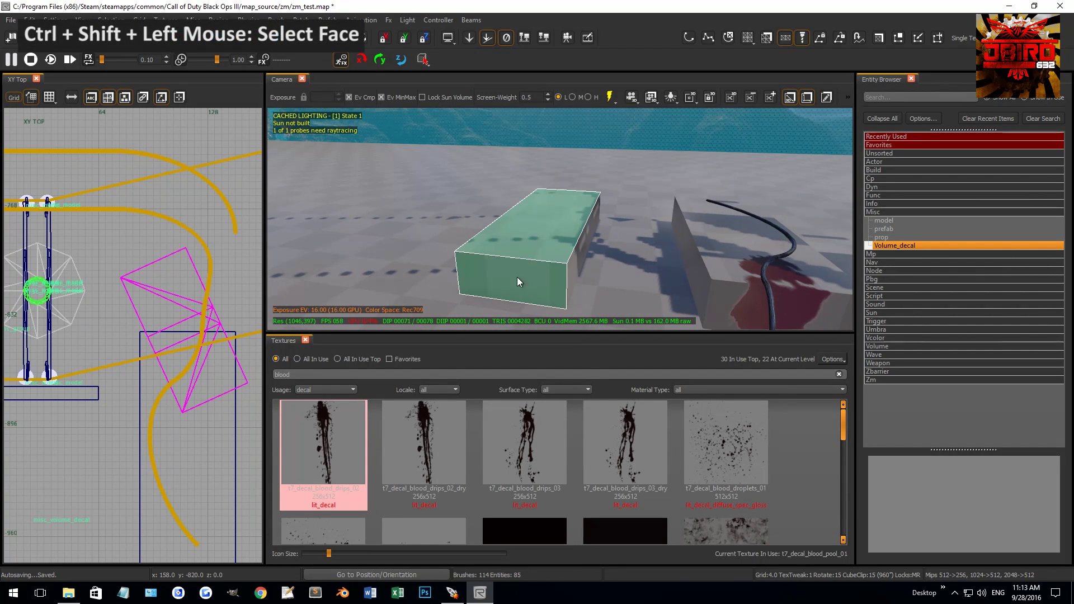
scroll(530, 216, "down", 1)
left_click(301, 20)
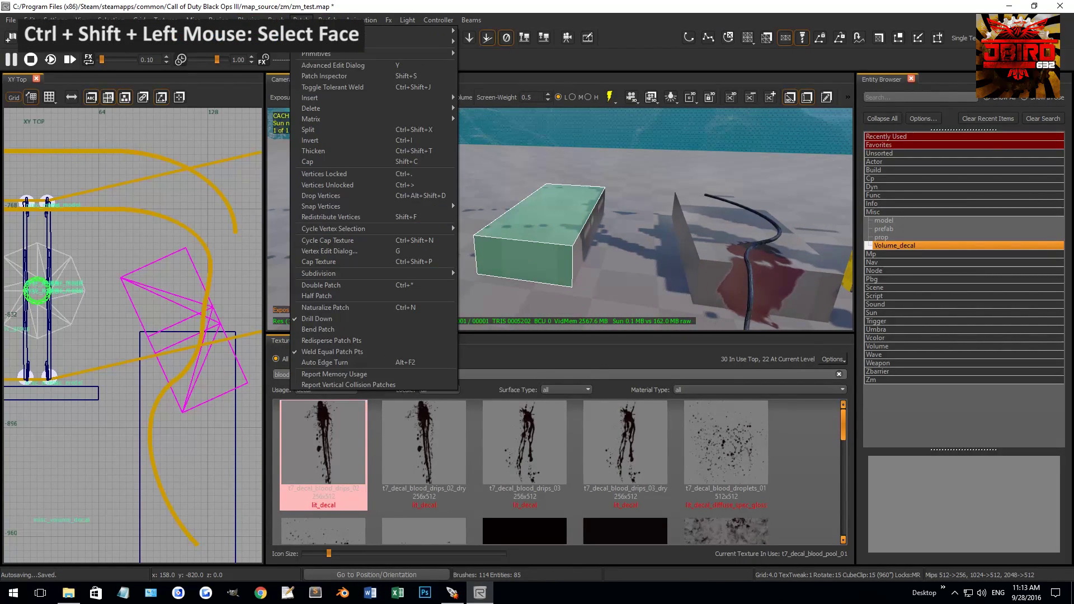
mouse_move(364, 54)
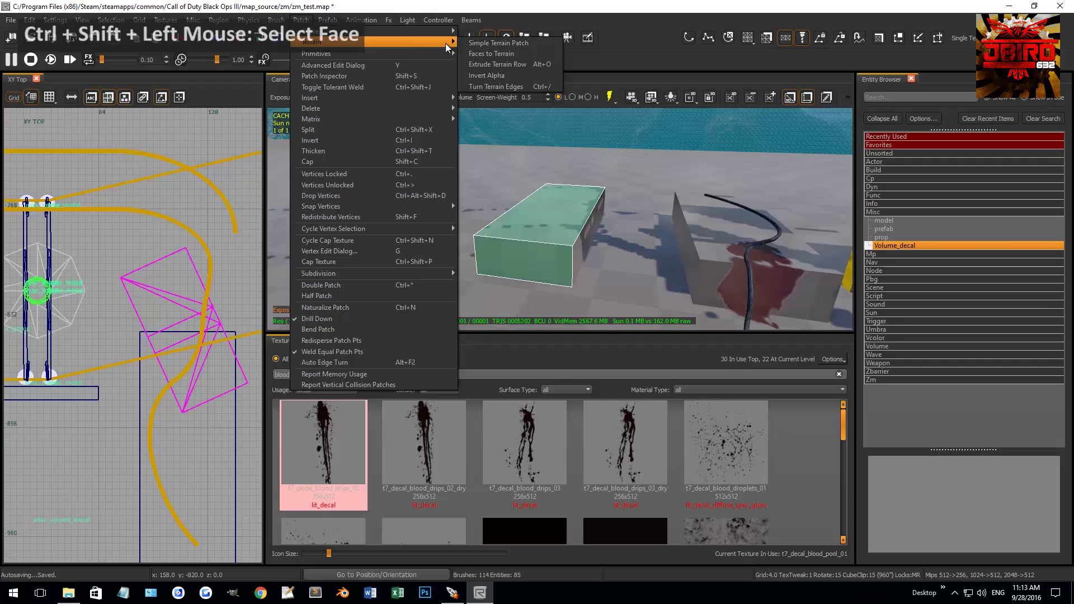
left_click(485, 55)
key("v")
left_click(578, 197)
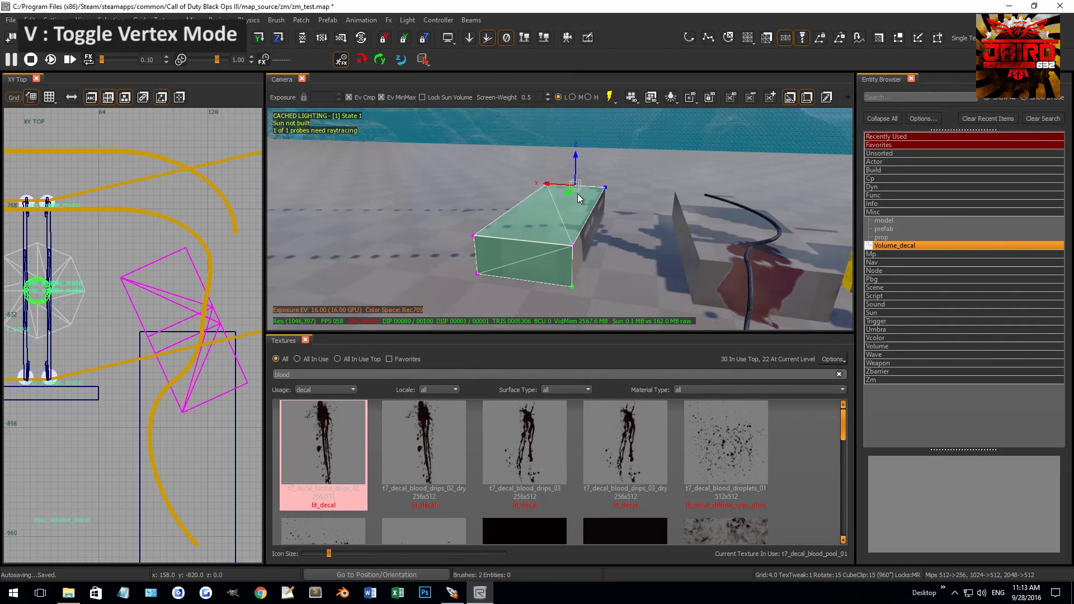
Apply t7_decal_blood_pool_01 to both terrain patches and remap the texture with Natural patch texturing.
scroll(412, 420, "down", 2)
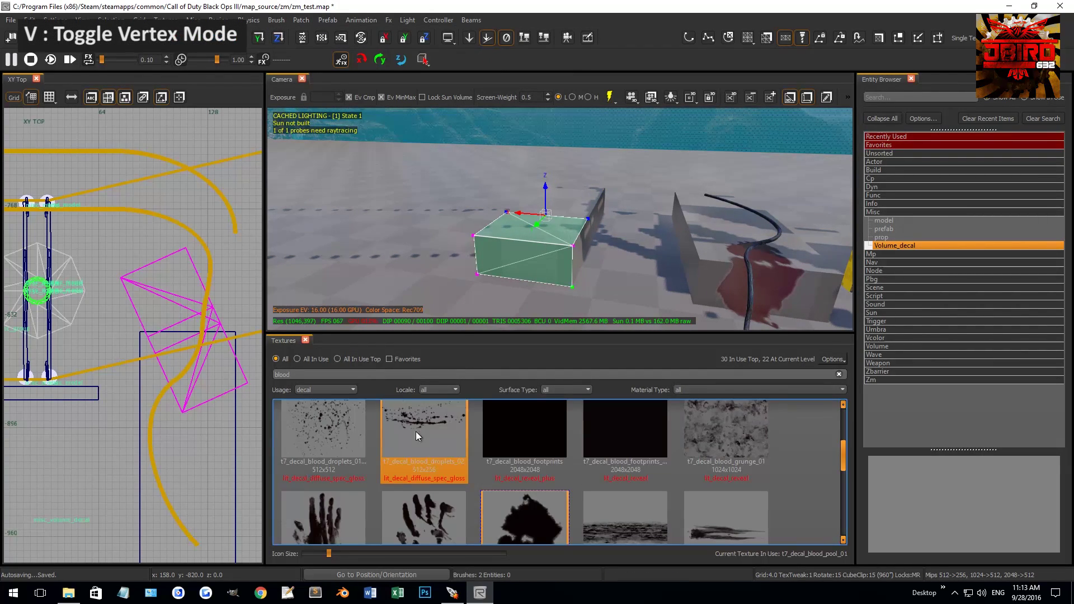
left_click(528, 512)
key("s")
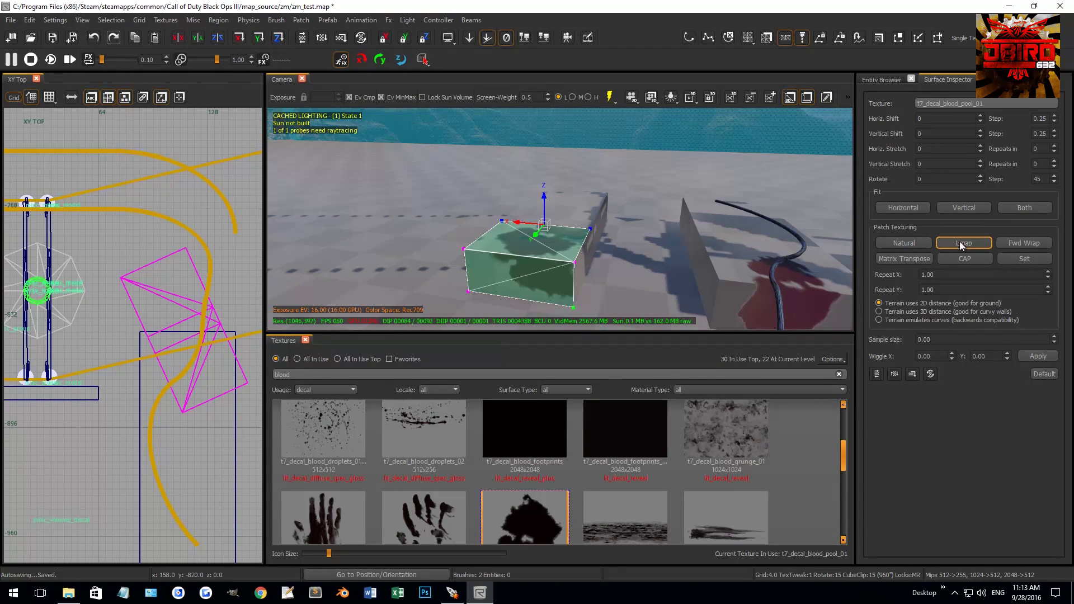
left_click(910, 242)
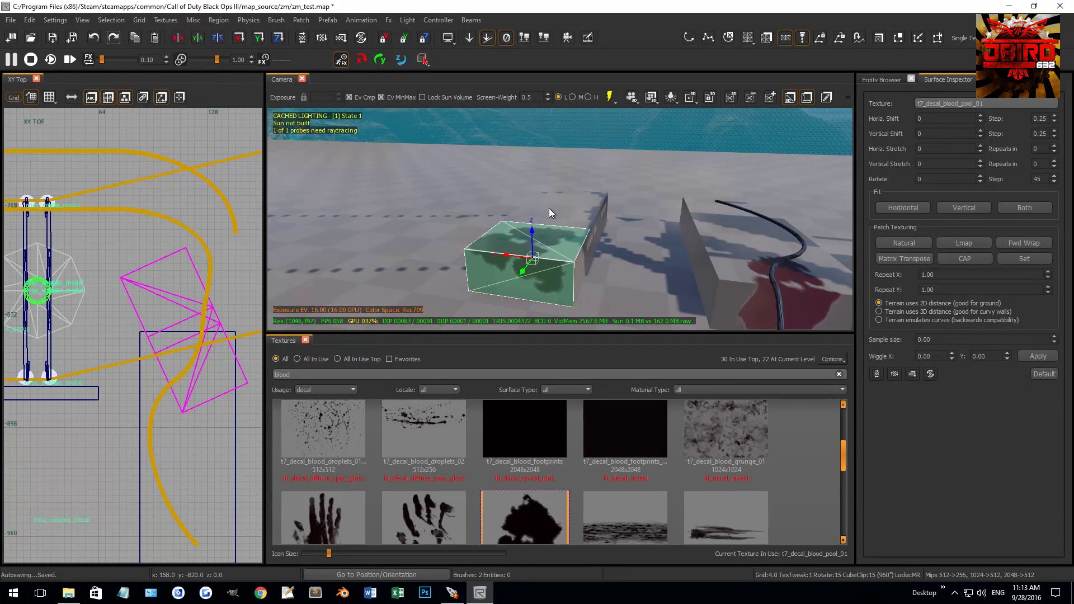
Narrow the two terrain patches from both sides by moving their edge vertices inward on the 2-unit grid, and deselect them.
key("v")
left_click_drag(554, 210, 626, 341)
key("2")
left_click_drag(552, 260, 531, 253)
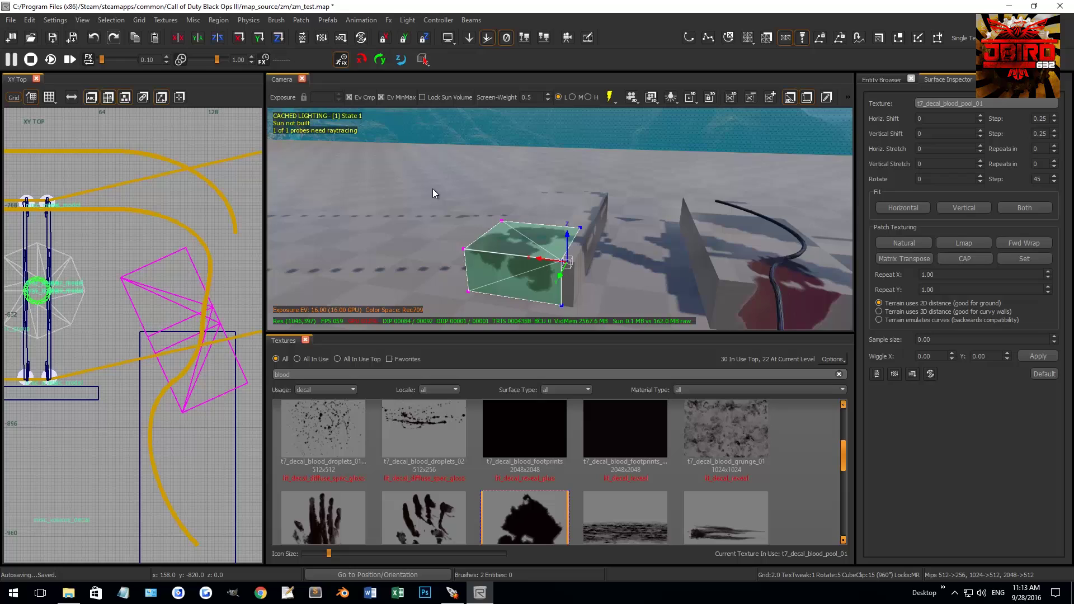
left_click_drag(433, 190, 539, 318)
left_click_drag(450, 247, 469, 252)
key("Escape")
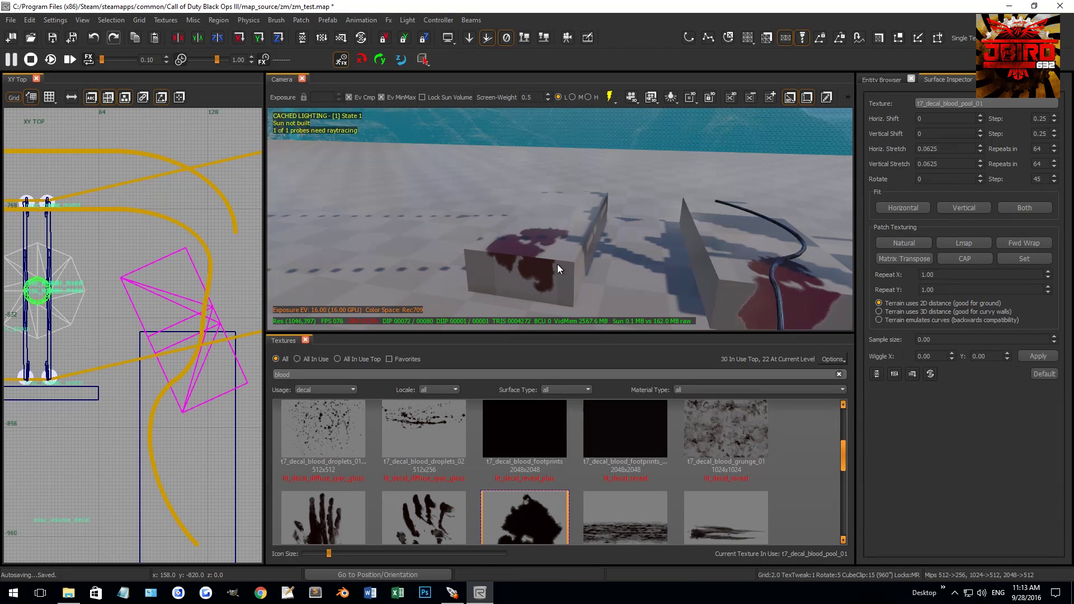
Select only the terrain patch on the copied block's end face and try to shift its blood texture.
right_click_drag(557, 264, 551, 258)
left_click(571, 305, "shift")
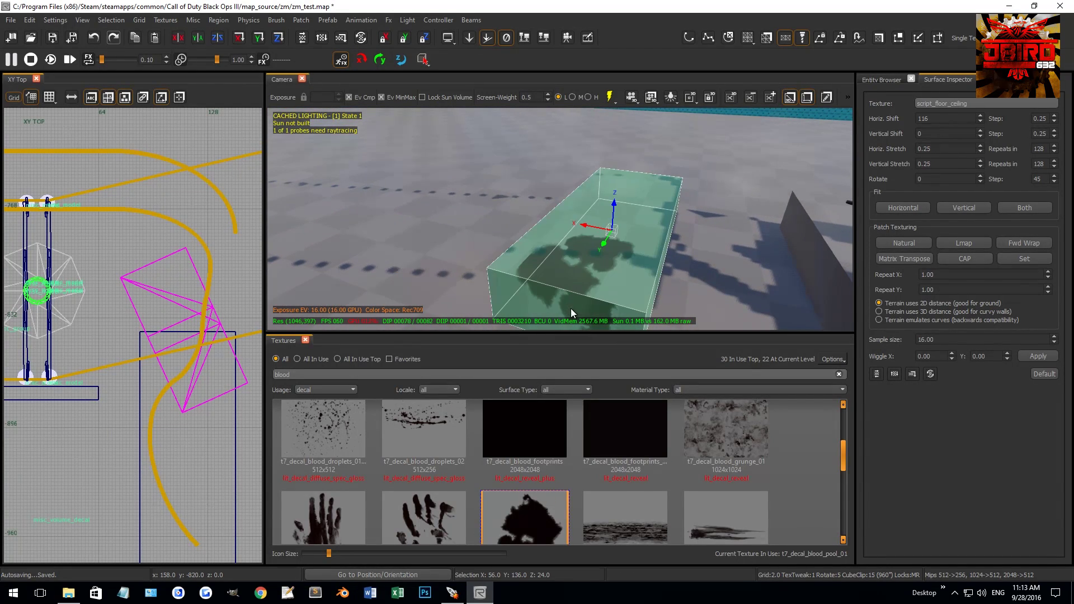
left_click(570, 307, "shift")
left_click(581, 307, "shift")
left_click(523, 305, "shift")
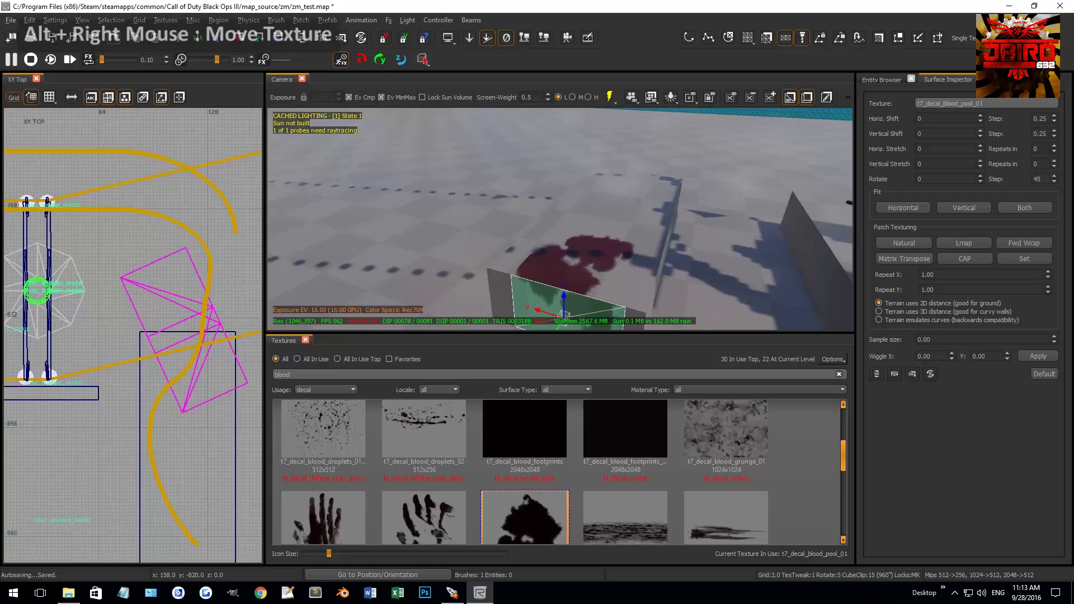
right_click_drag(523, 305, 535, 308, "alt")
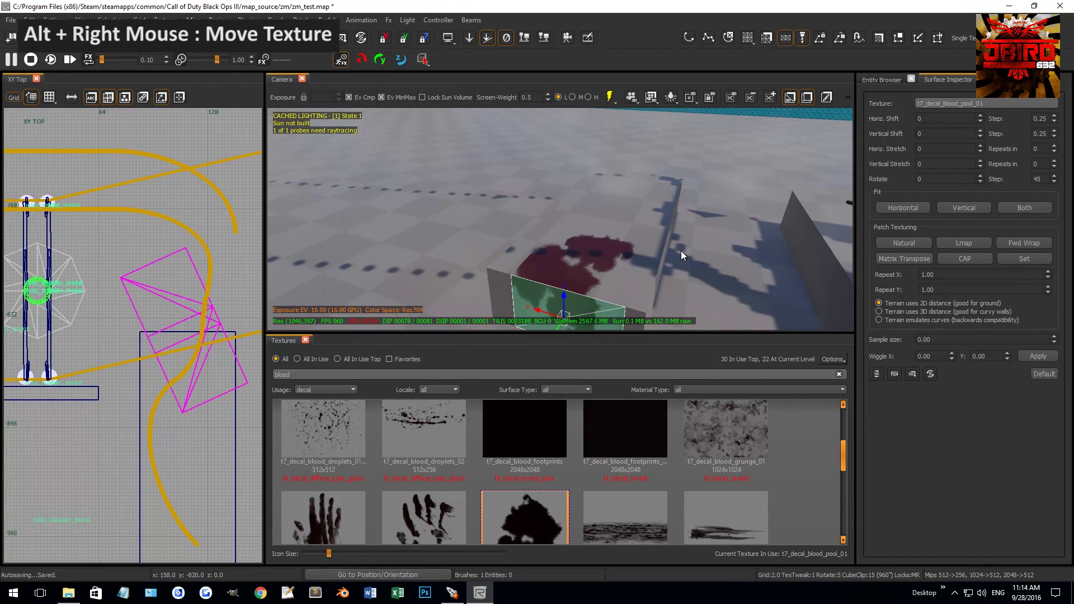
Remove the two blood-textured terrain patches from the copied block, keeping the block itself.
key("Escape")
mouse_move(681, 255)
right_mouse_down()
mouse_move(626, 326)
mouse_move(580, 198)
mouse_move(609, 208)
mouse_move(600, 187)
mouse_move(537, 213)
right_mouse_up()
left_click(519, 288, "shift")
left_click(534, 244, "shift")
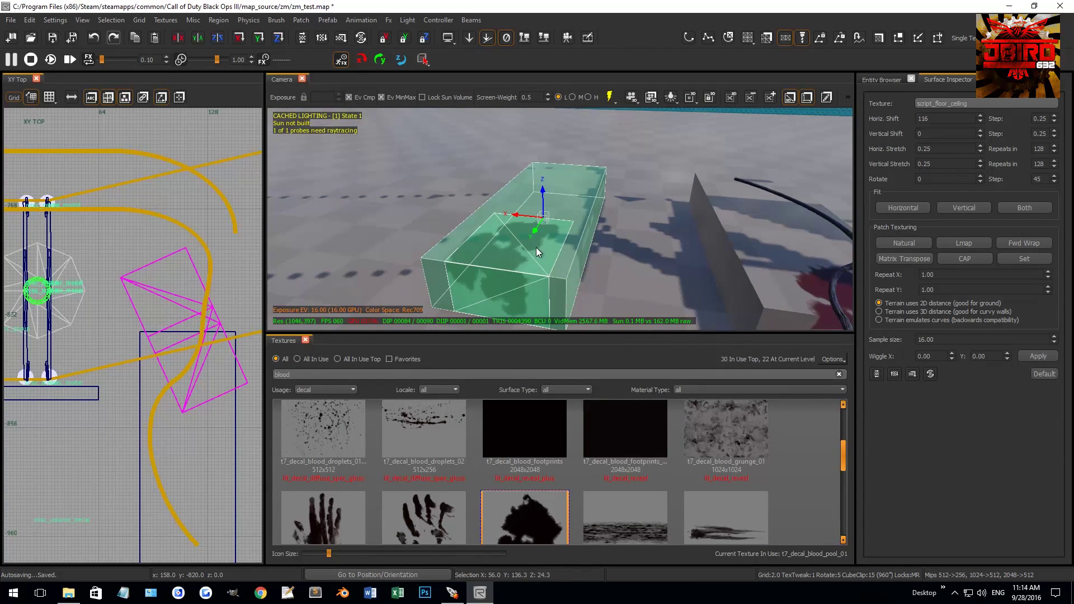
left_click(568, 256, "shift")
key("ctrl+z")
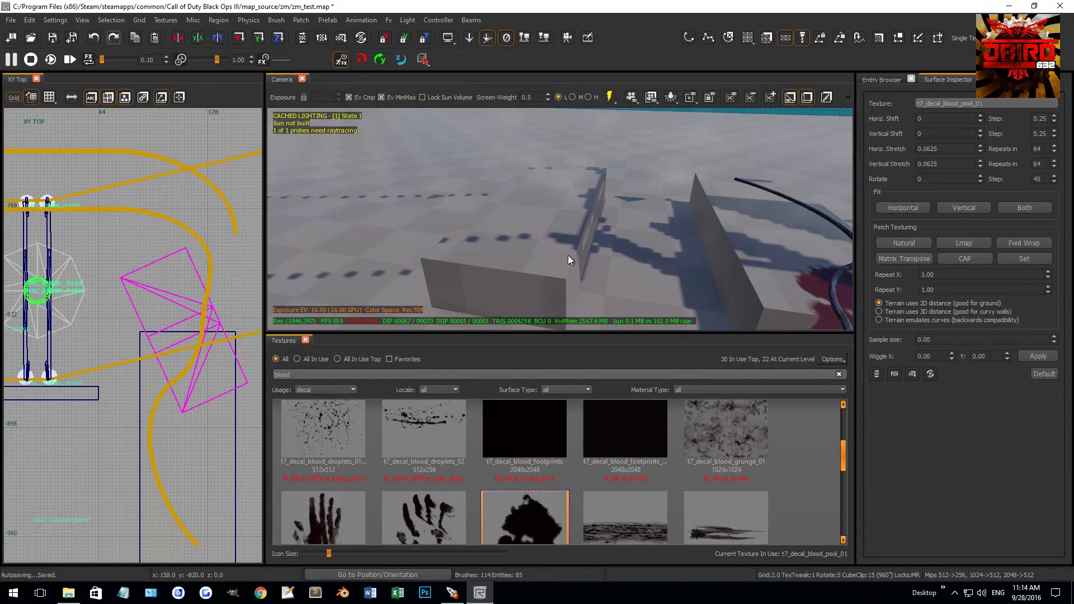